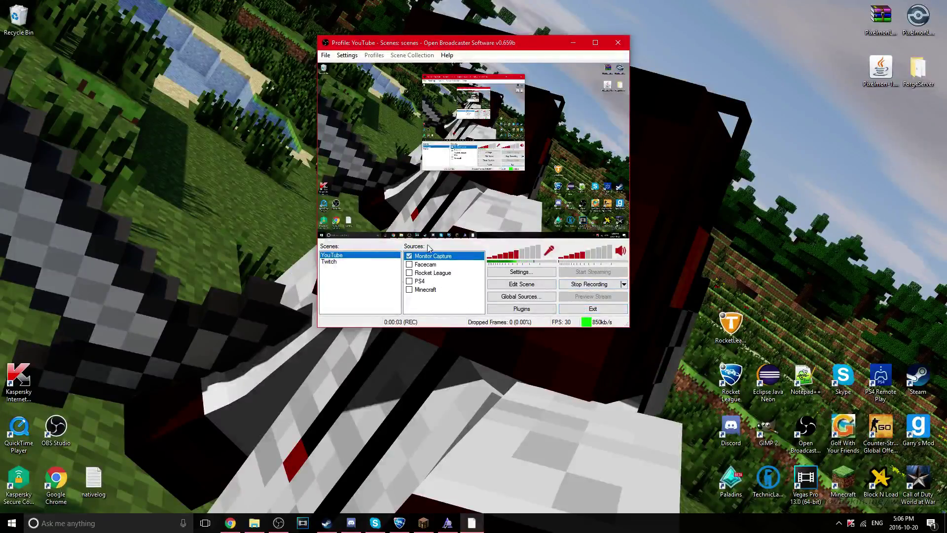
Minimize both the newer OBS Studio window and the older OBS window
{"action": "left_click", "coordinate": [278, 523]}
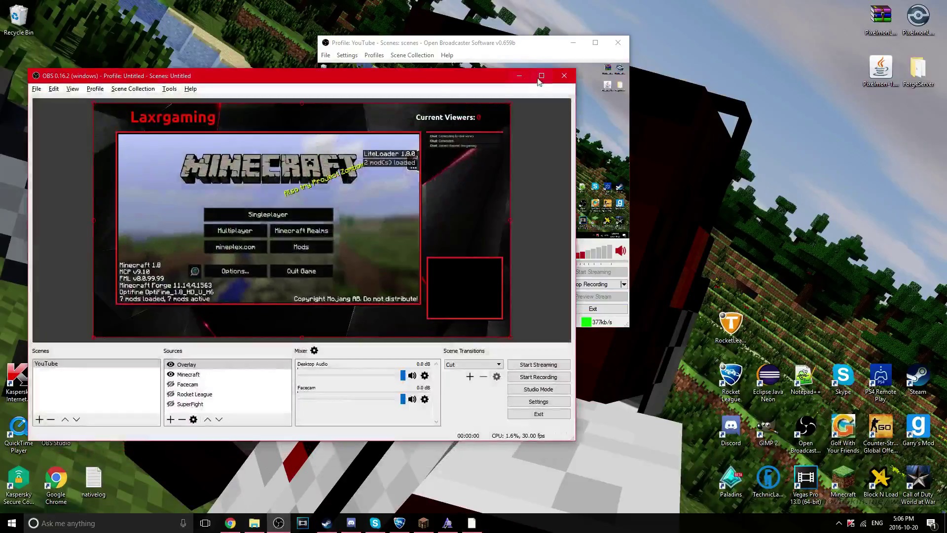
{"action": "left_click", "coordinate": [519, 75]}
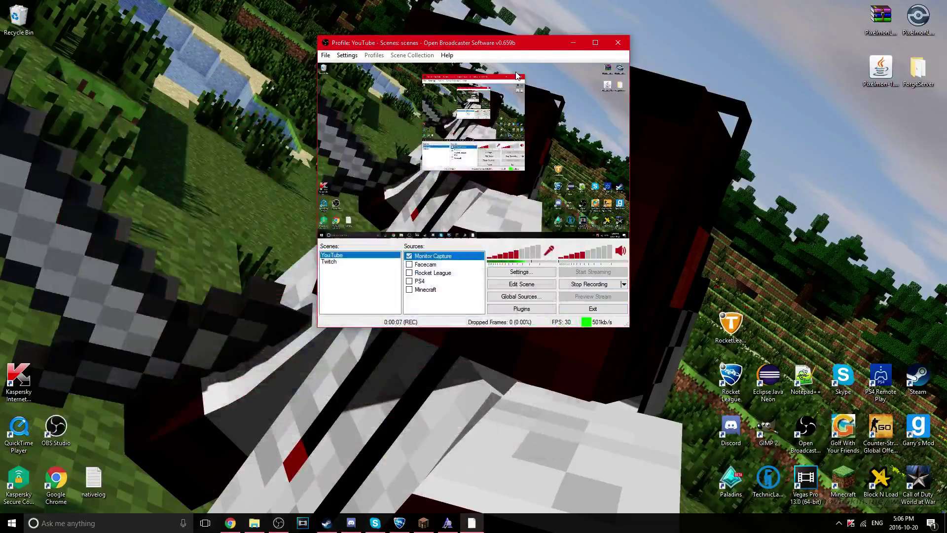
{"action": "left_click", "coordinate": [572, 43]}
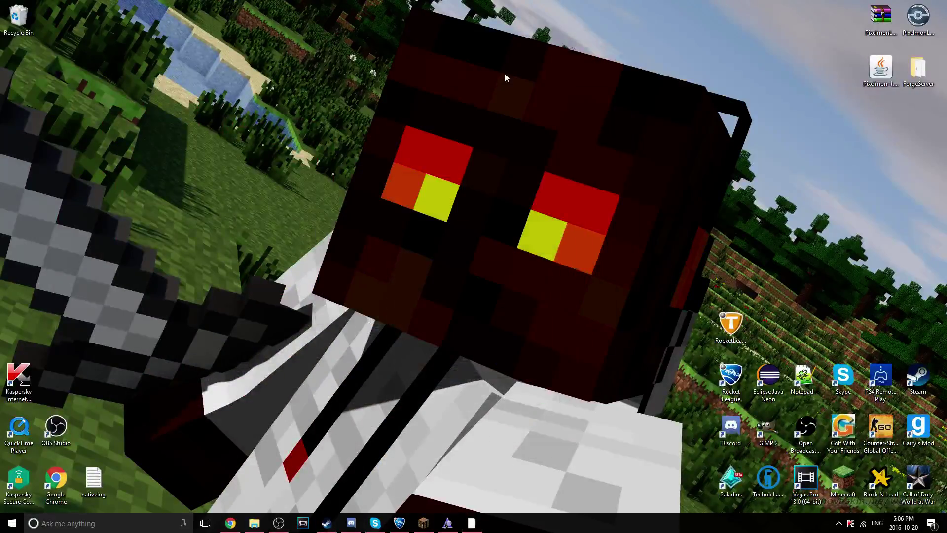
Quit Skype and close Windows Font Viewer from their taskbar jump lists
{"action": "right_click", "coordinate": [398, 522]}
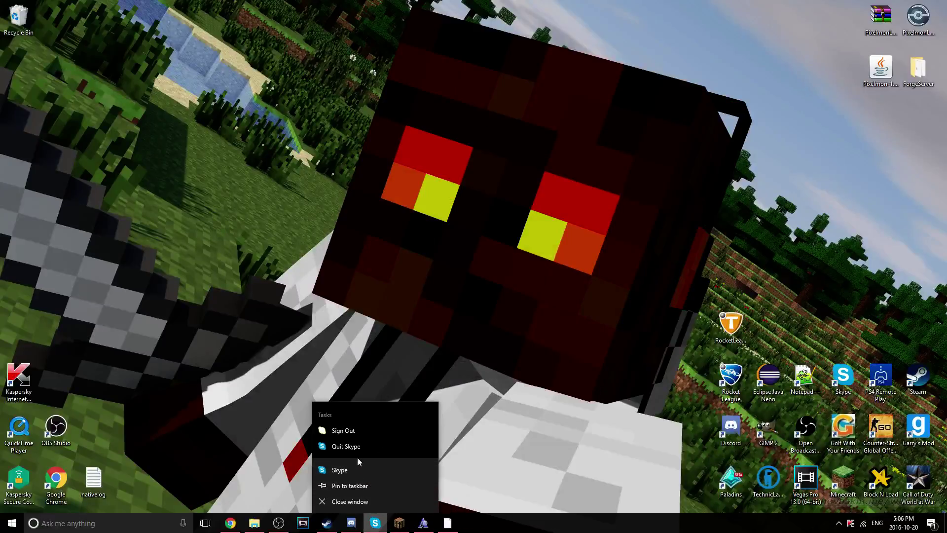
{"action": "left_click", "coordinate": [355, 449]}
{"action": "right_click", "coordinate": [398, 525]}
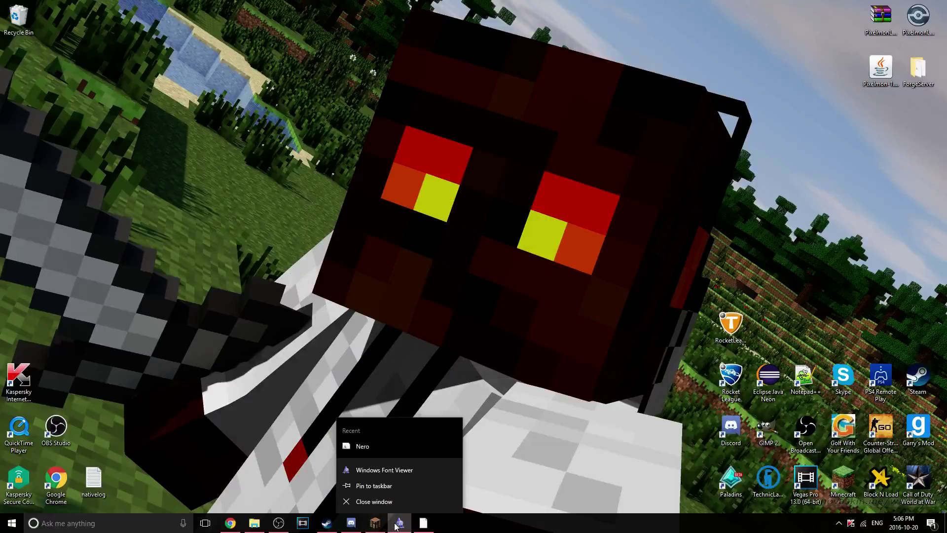
{"action": "left_click", "coordinate": [395, 508]}
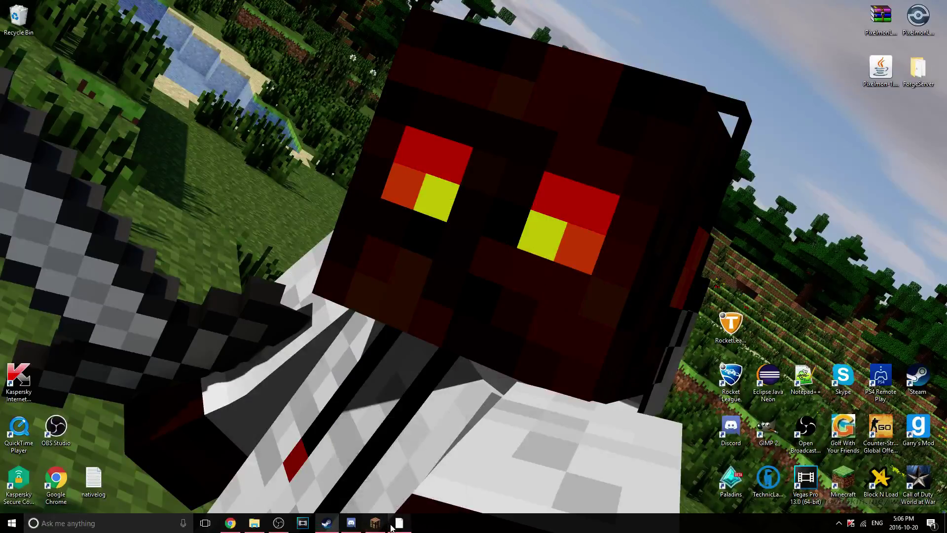
Cancel closing the older OBS window so recording continues, and restore it
{"action": "right_click", "coordinate": [393, 526]}
{"action": "left_click", "coordinate": [382, 501]}
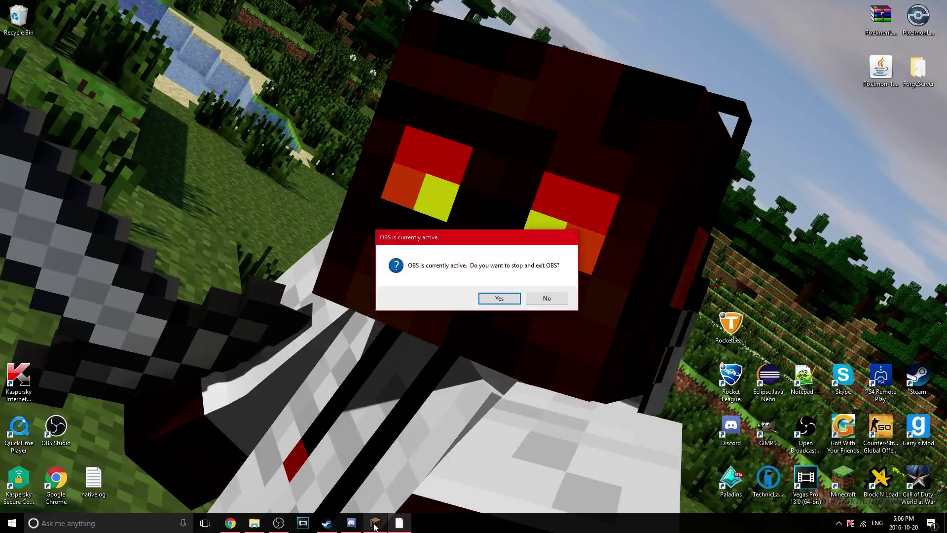
{"action": "left_click", "coordinate": [538, 299]}
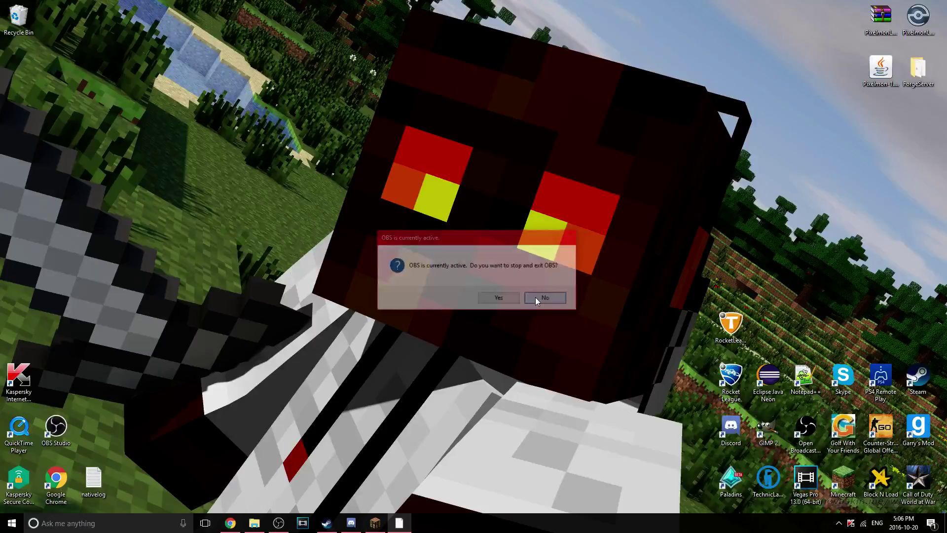
{"action": "left_click", "coordinate": [399, 523]}
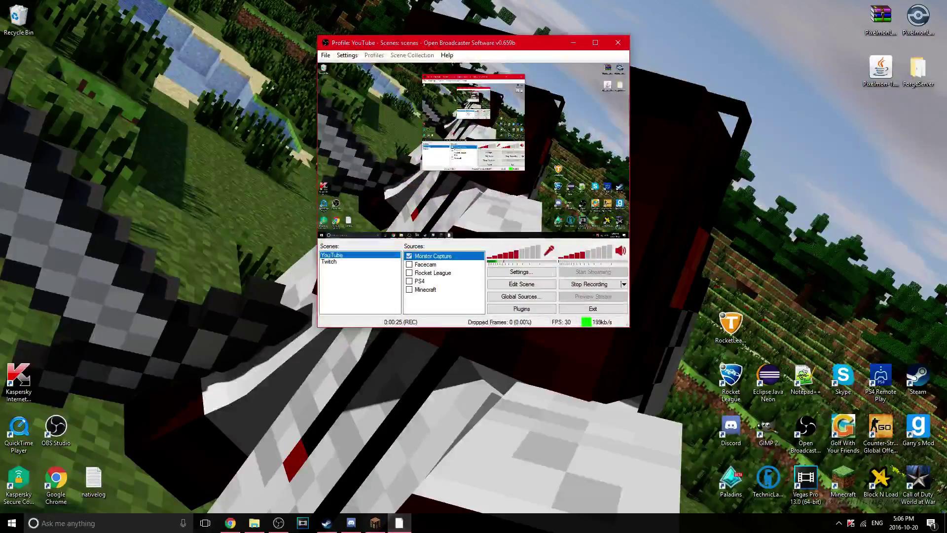
{"action": "left_click", "coordinate": [422, 498]}
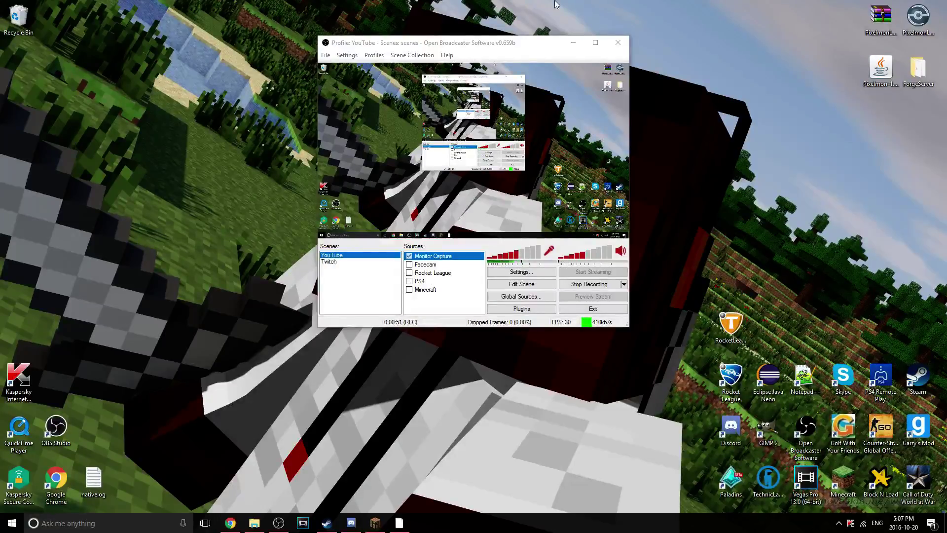
Minimize OBS and bring the Chrome window forward
{"action": "left_click", "coordinate": [573, 42]}
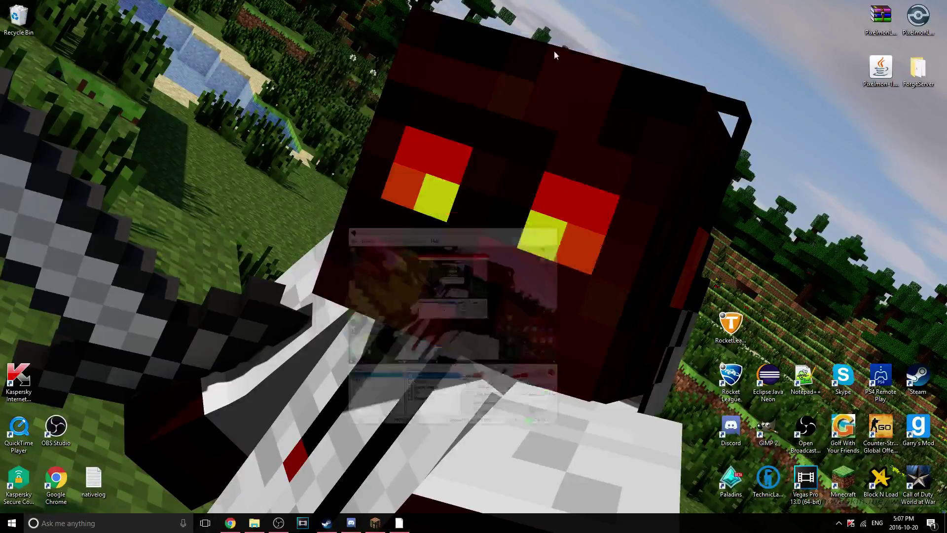
{"action": "right_click", "coordinate": [246, 517]}
{"action": "left_click", "coordinate": [241, 499]}
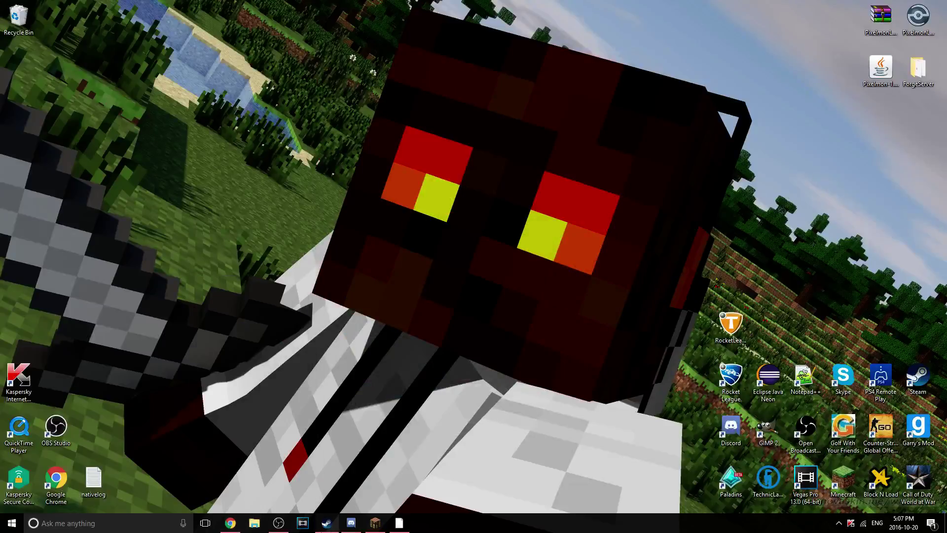
{"action": "right_click", "coordinate": [327, 523]}
{"action": "key", "text": "Escape"}
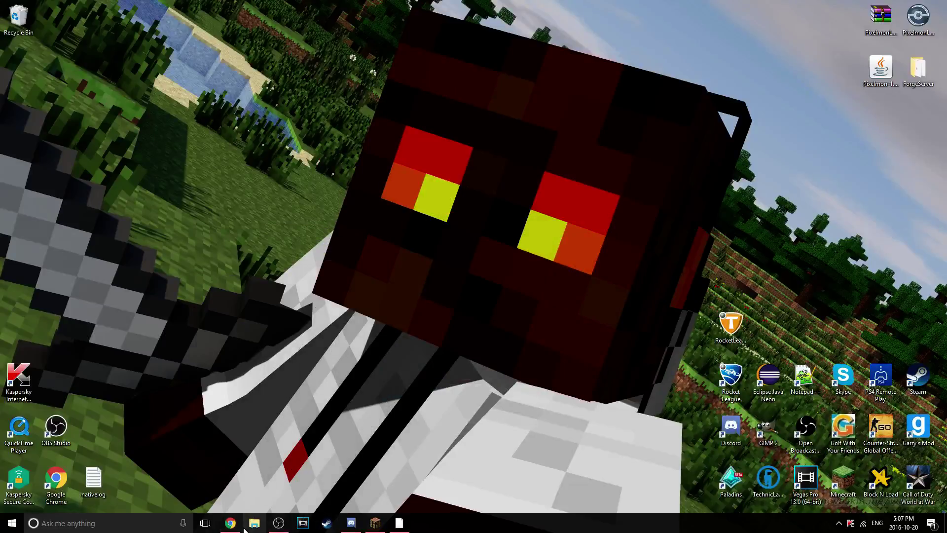
{"action": "left_click", "coordinate": [231, 523]}
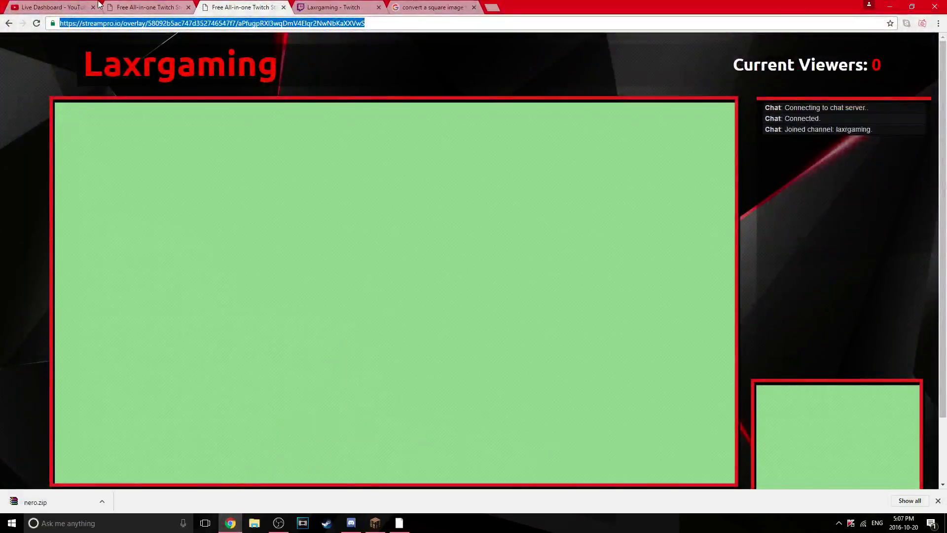
Close the Google image search and YouTube Live Dashboard tabs, showing the StreamPro tab
{"action": "left_click", "coordinate": [464, 8]}
{"action": "left_click", "coordinate": [474, 8]}
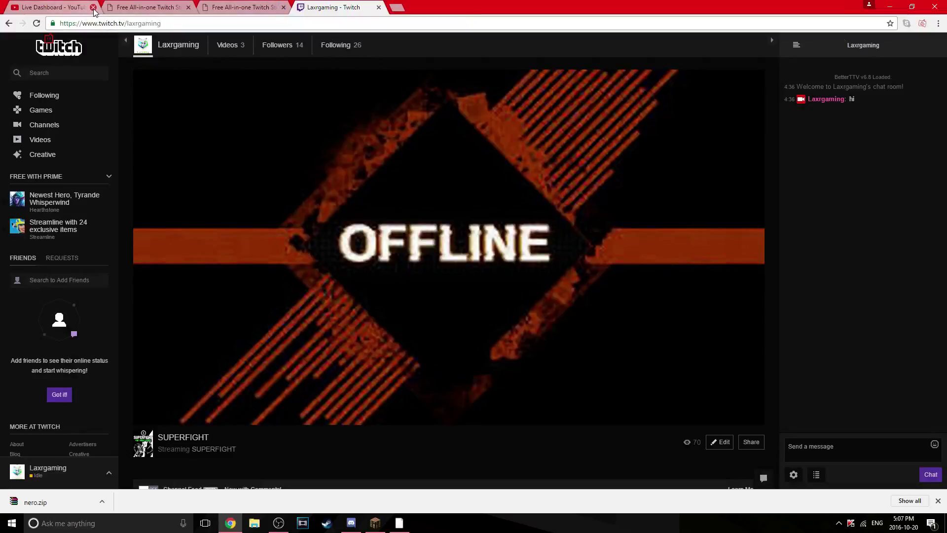
{"action": "left_click", "coordinate": [93, 7]}
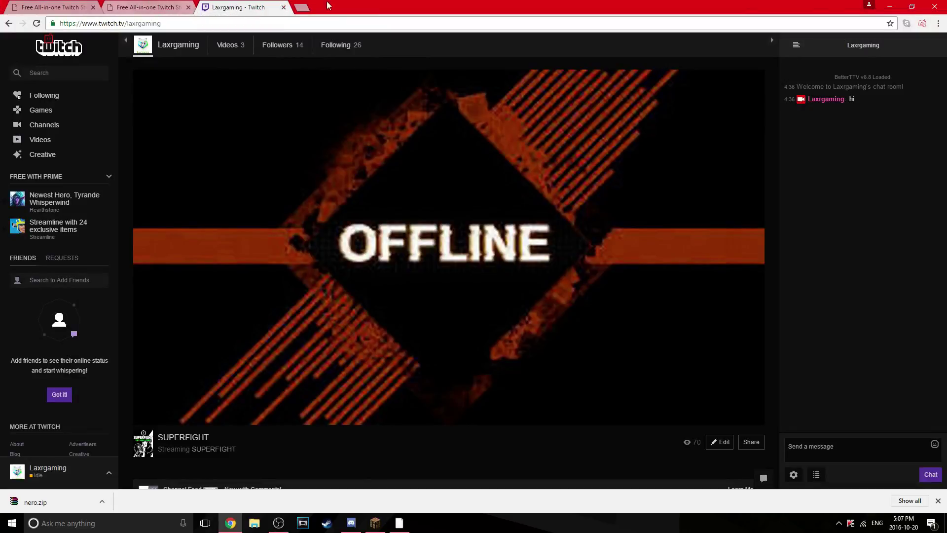
{"action": "left_click", "coordinate": [31, 4]}
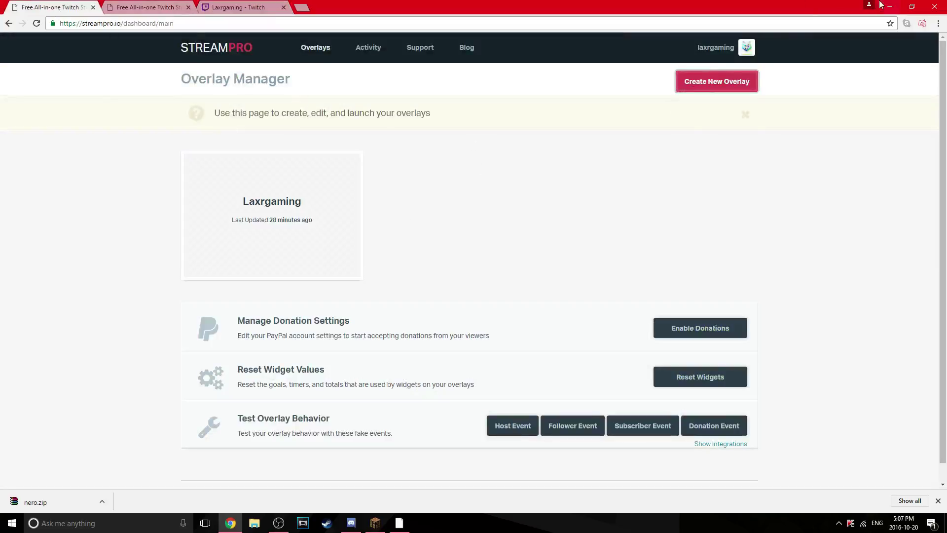
Create a new overlay named 'whatever' with the 1920 x 1080 size
{"action": "left_click", "coordinate": [733, 88]}
{"action": "left_click", "coordinate": [474, 189]}
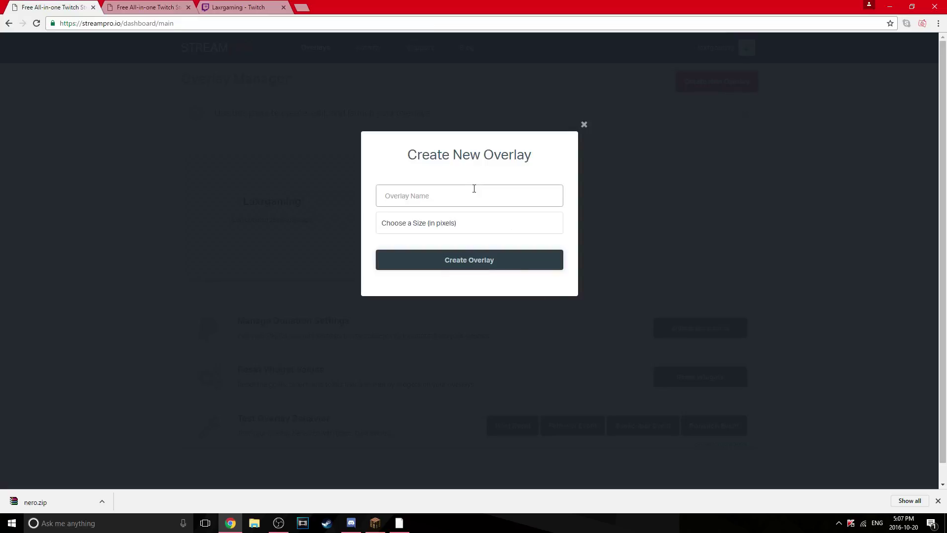
{"action": "type", "text": "whatever"}
{"action": "left_click", "coordinate": [493, 222]}
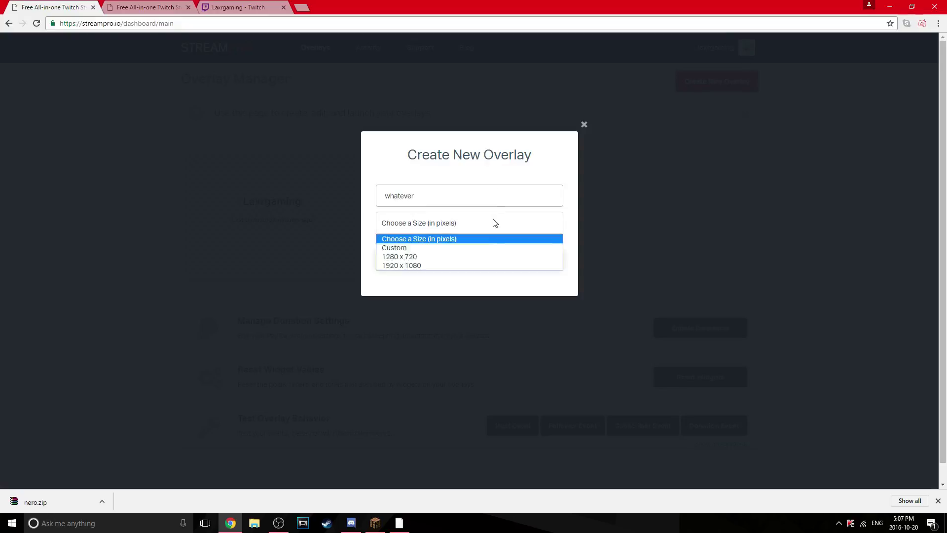
{"action": "left_click", "coordinate": [448, 269]}
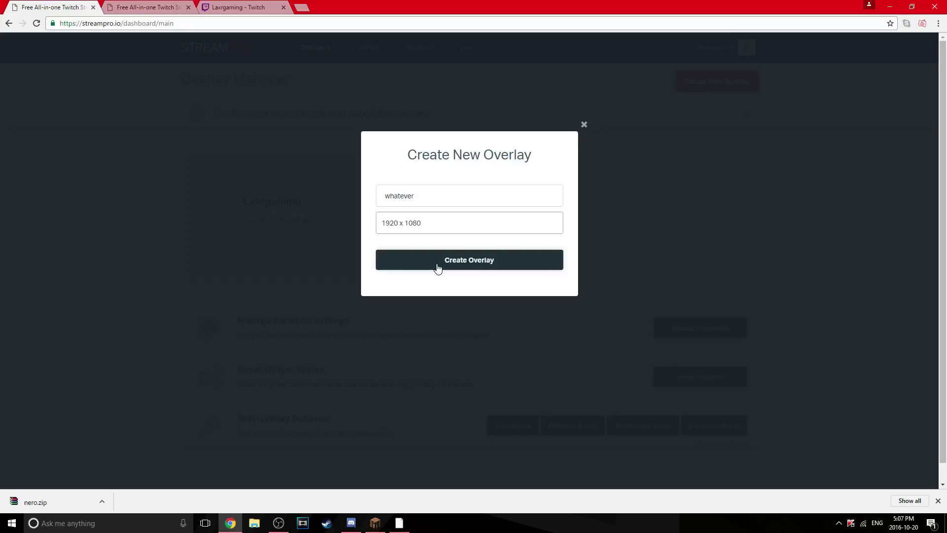
{"action": "left_click", "coordinate": [438, 268]}
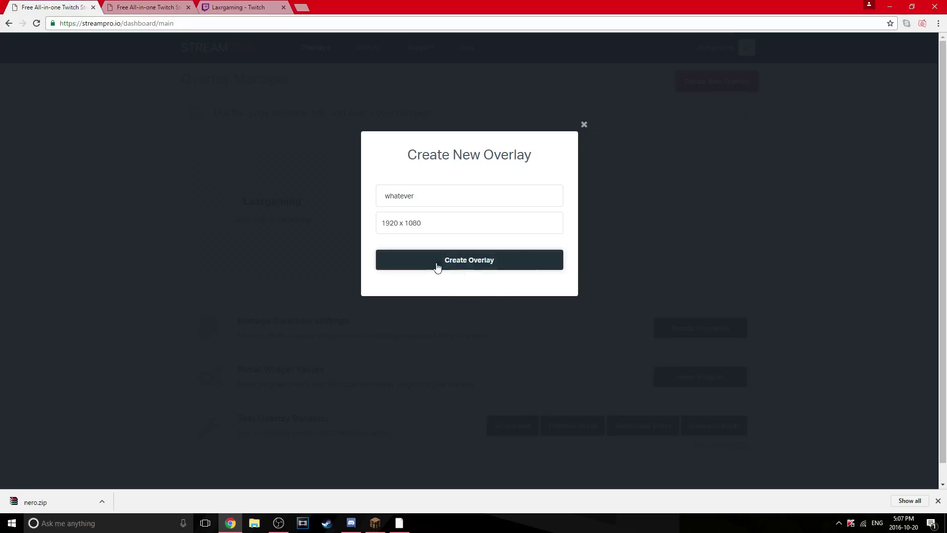
{"action": "left_click", "coordinate": [438, 267]}
{"action": "left_click", "coordinate": [479, 269]}
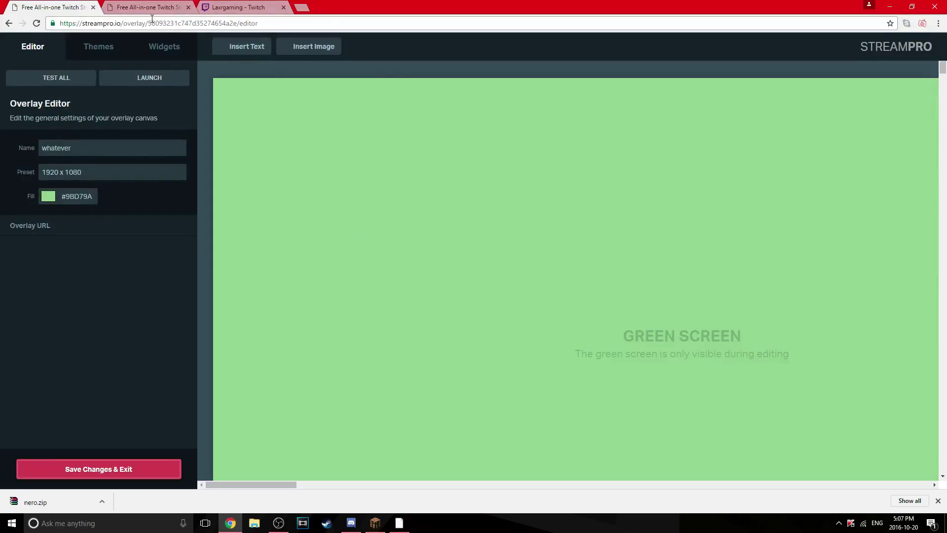
Browse the Themes grid and apply the Minecraft Creeper theme card
{"action": "left_click", "coordinate": [110, 54]}
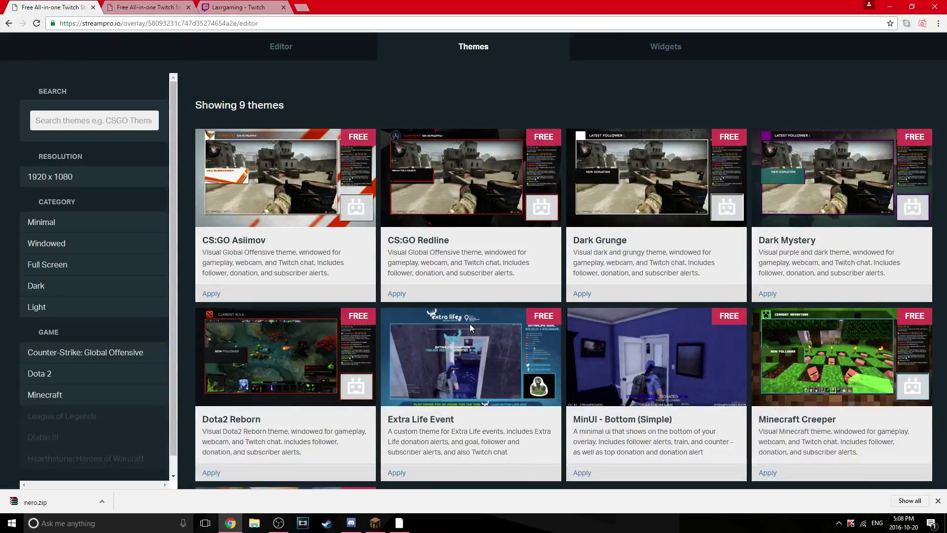
{"action": "scroll", "coordinate": [477, 324], "scroll_direction": "down", "scroll_amount": 3}
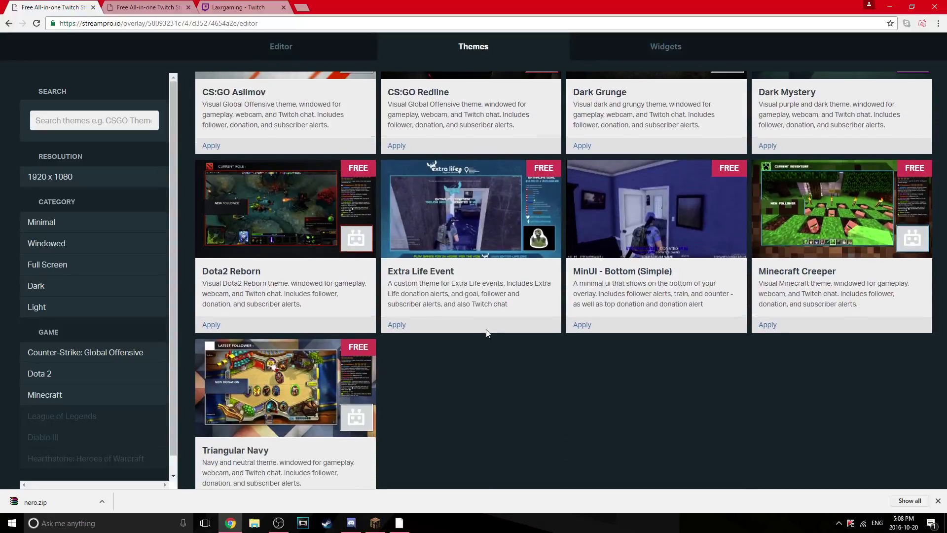
{"action": "scroll", "coordinate": [567, 321], "scroll_direction": "down", "scroll_amount": 1}
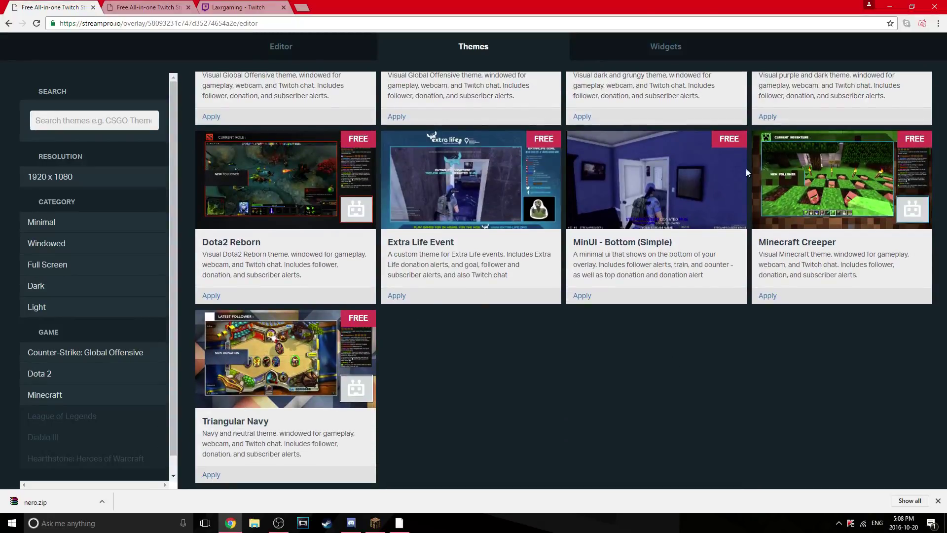
{"action": "scroll", "coordinate": [696, 234], "scroll_direction": "up", "scroll_amount": 4}
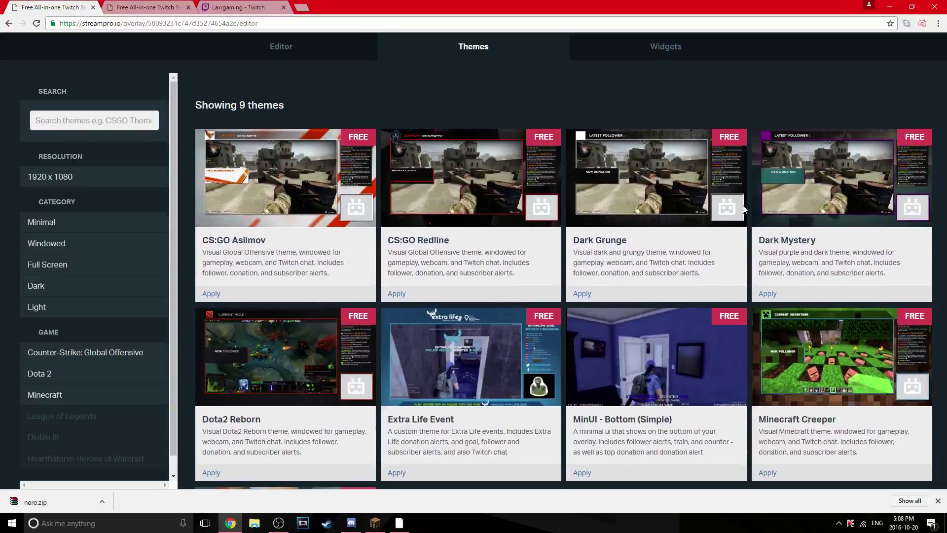
{"action": "scroll", "coordinate": [715, 237], "scroll_direction": "down", "scroll_amount": 2}
{"action": "scroll", "coordinate": [691, 256], "scroll_direction": "up", "scroll_amount": 2}
{"action": "scroll", "coordinate": [652, 295], "scroll_direction": "down", "scroll_amount": 1}
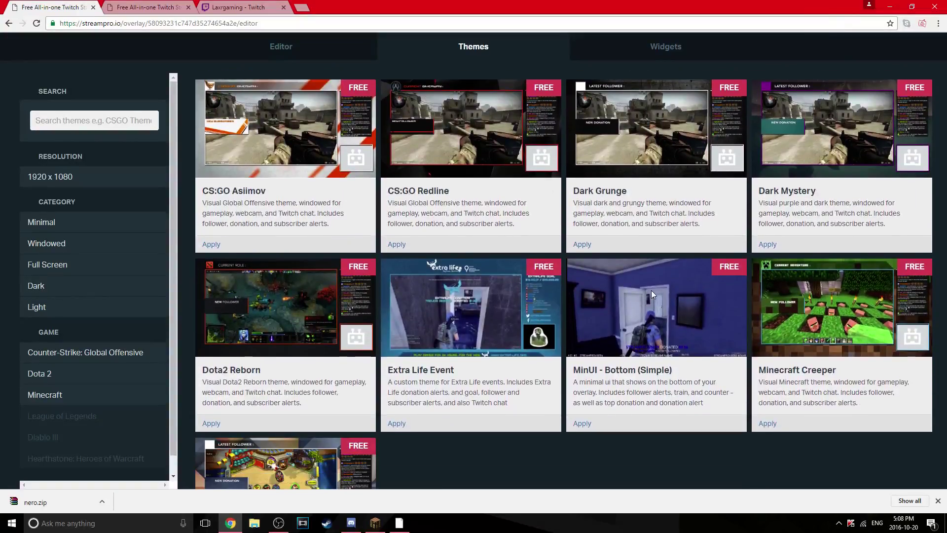
{"action": "scroll", "coordinate": [651, 294], "scroll_direction": "down", "scroll_amount": 1}
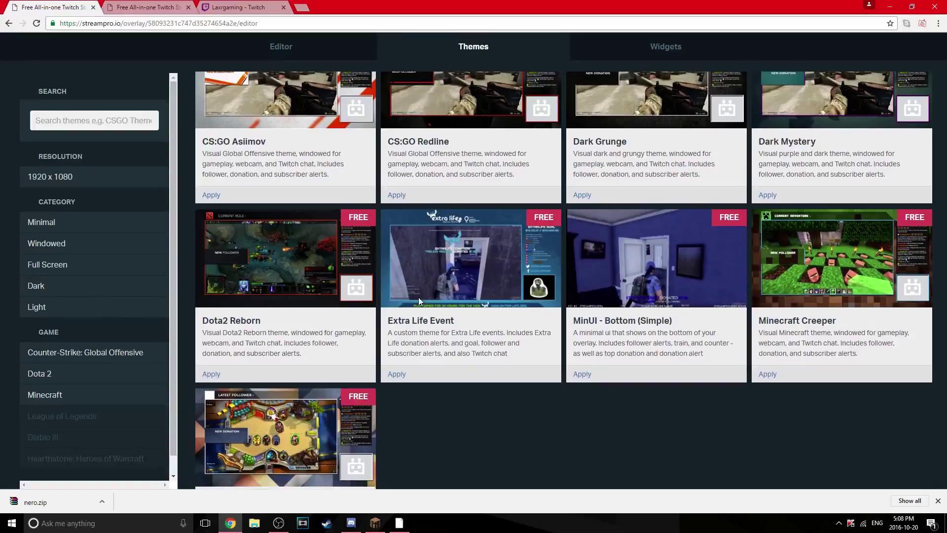
{"action": "scroll", "coordinate": [420, 301], "scroll_direction": "up", "scroll_amount": 1}
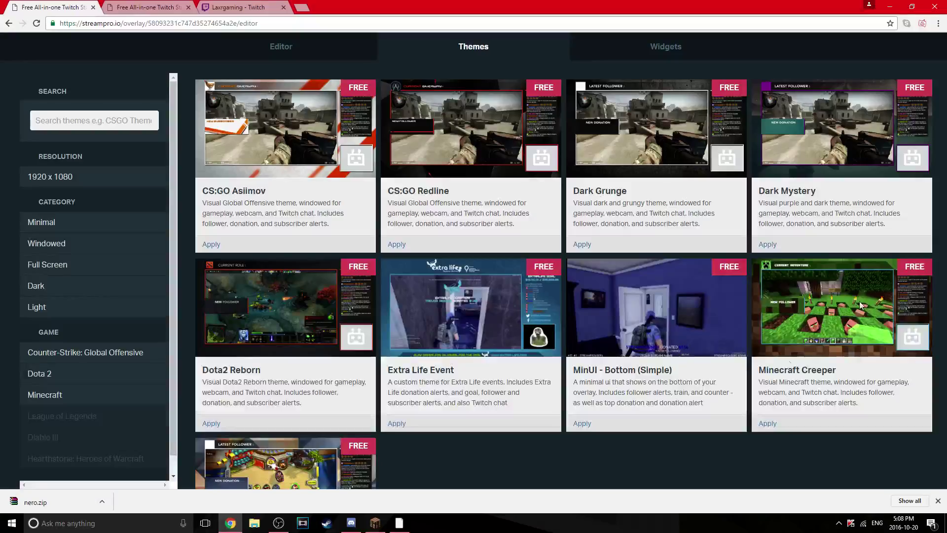
{"action": "left_click", "coordinate": [769, 423]}
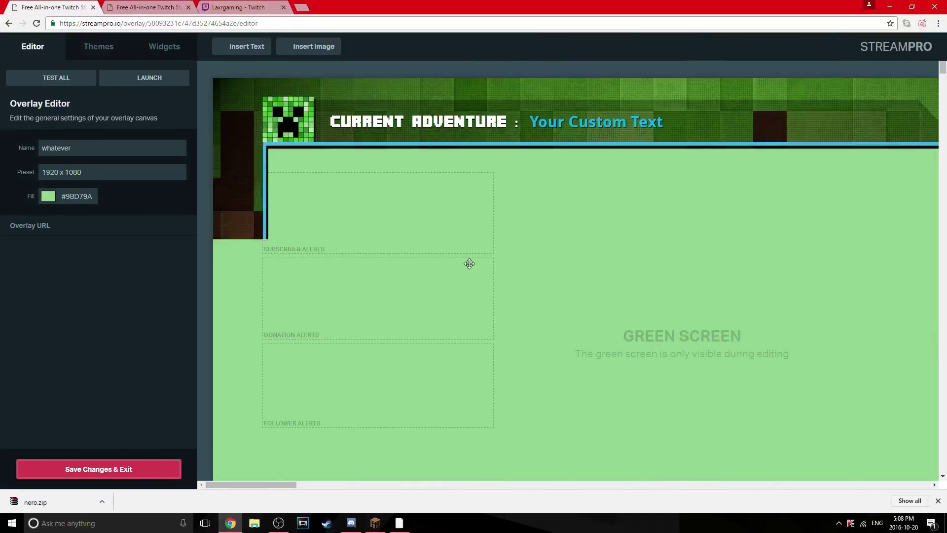
Remove the CURRENT ADVENTURE header image from the overlay banner
{"action": "mouse_move", "coordinate": [229, 484]}
{"action": "left_mouse_down"}
{"action": "mouse_move", "coordinate": [258, 490]}
{"action": "mouse_move", "coordinate": [241, 488]}
{"action": "left_mouse_up"}
{"action": "scroll", "coordinate": [500, 363], "scroll_direction": "down", "scroll_amount": 2}
{"action": "scroll", "coordinate": [508, 357], "scroll_direction": "up", "scroll_amount": 2}
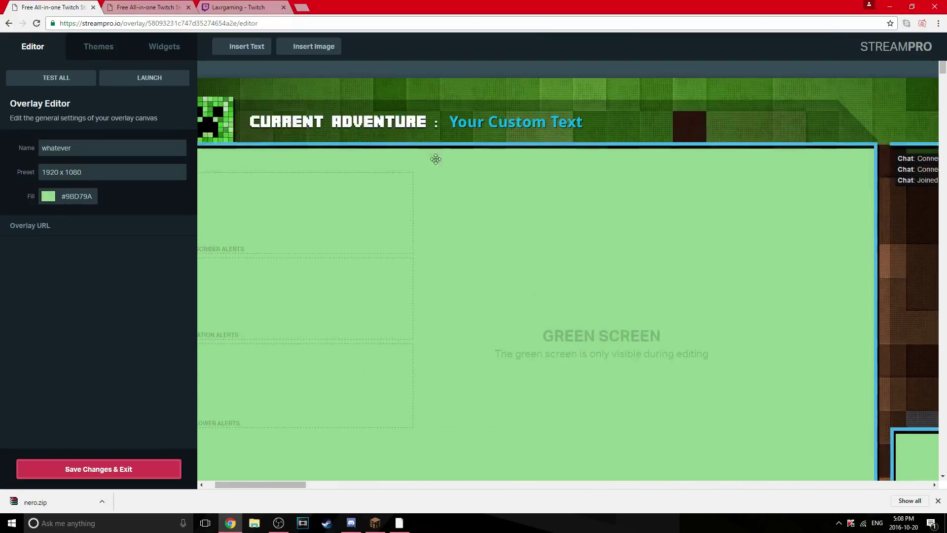
{"action": "left_click", "coordinate": [390, 123]}
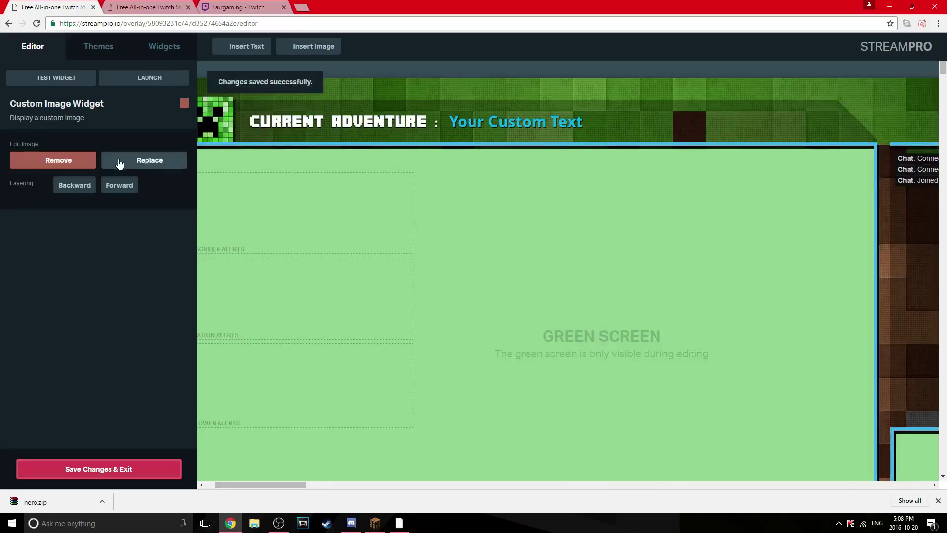
{"action": "left_click", "coordinate": [74, 165]}
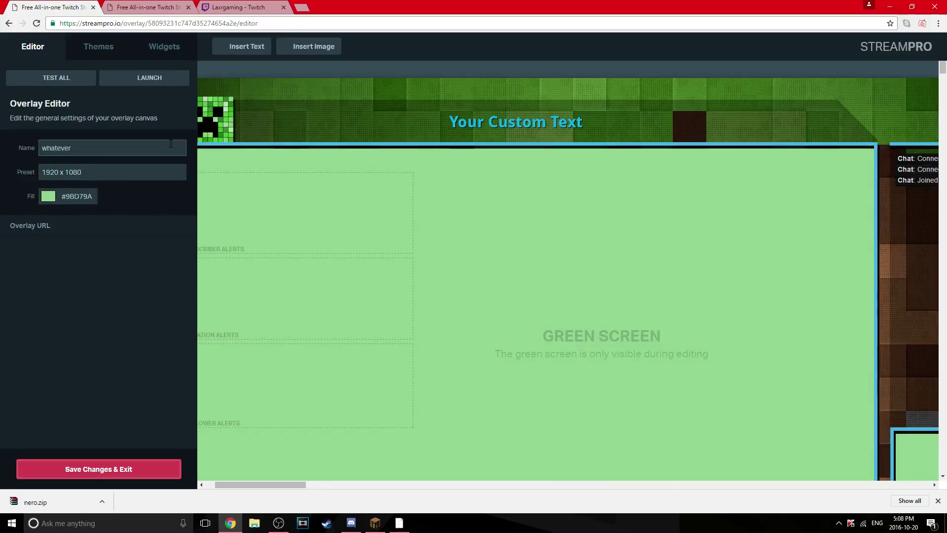
Send the Your Custom Text widget backward, then bring it forward again
{"action": "left_click", "coordinate": [496, 124]}
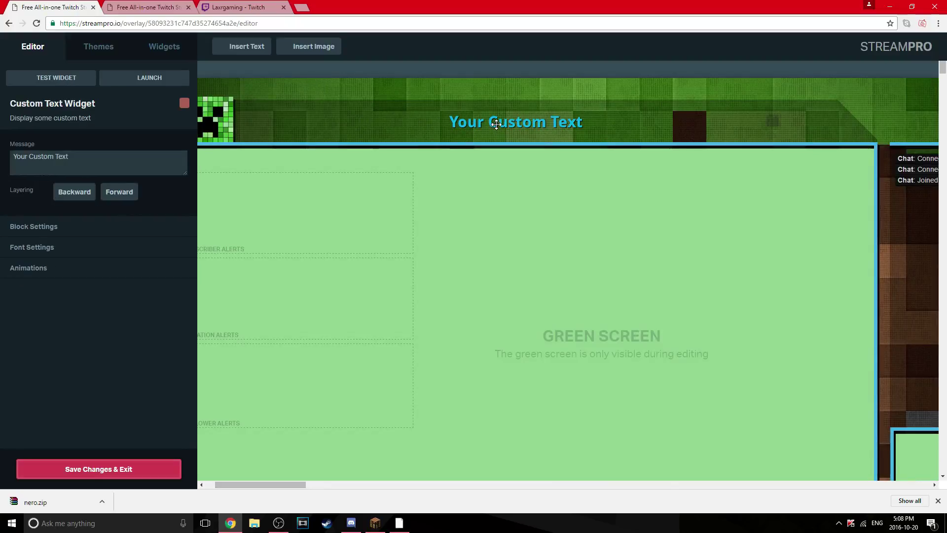
{"action": "double_click", "coordinate": [74, 191]}
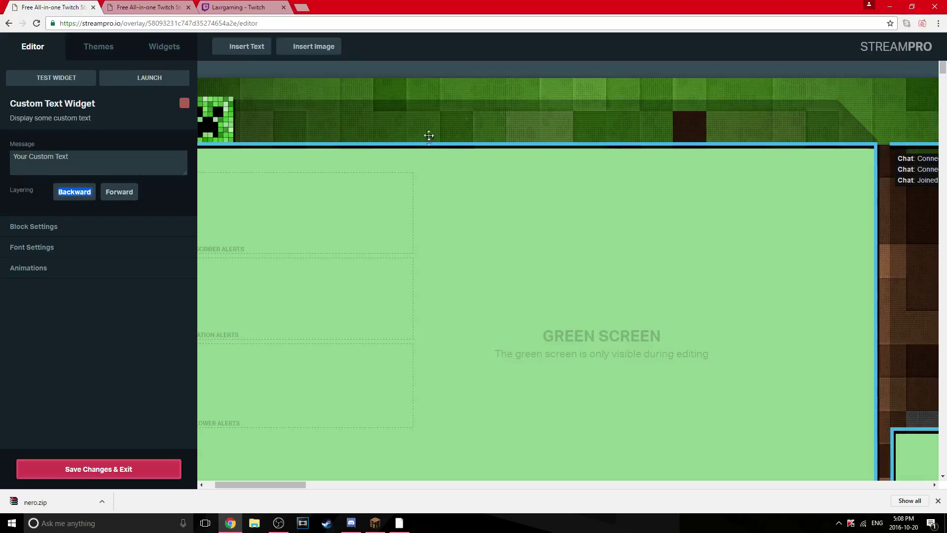
{"action": "double_click", "coordinate": [113, 193]}
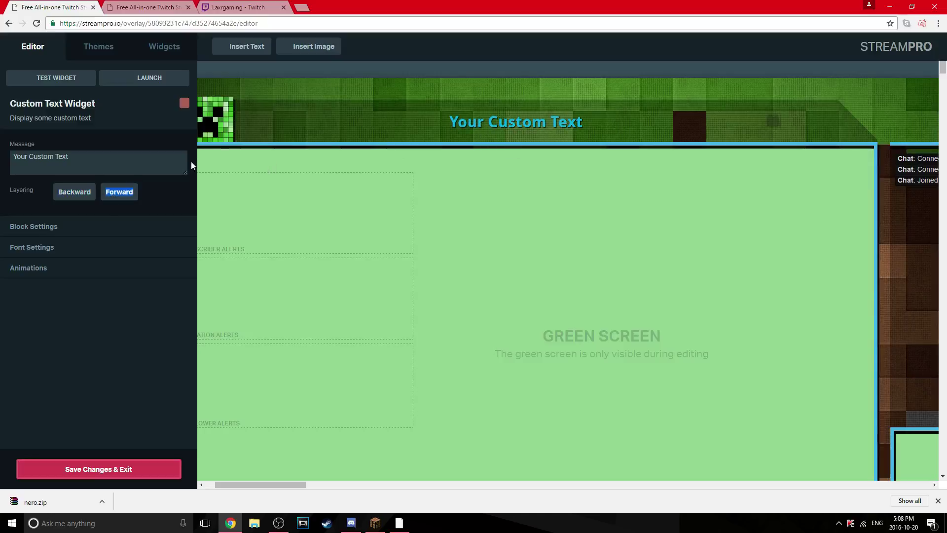
Change the banner message to 'Whatever' and raise its font size to 56
{"action": "triple_click", "coordinate": [74, 158]}
{"action": "key", "text": "BackSpace"}
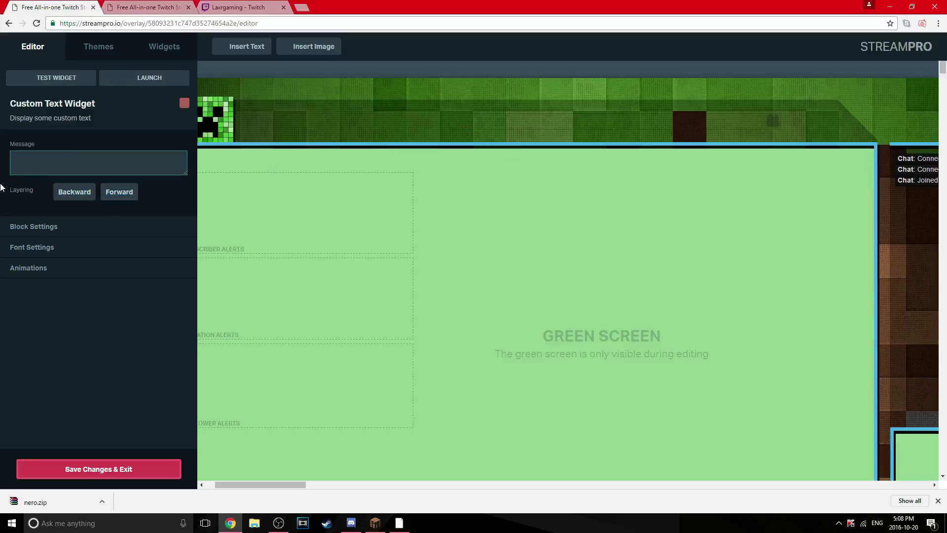
{"action": "type", "text": "Whatever"}
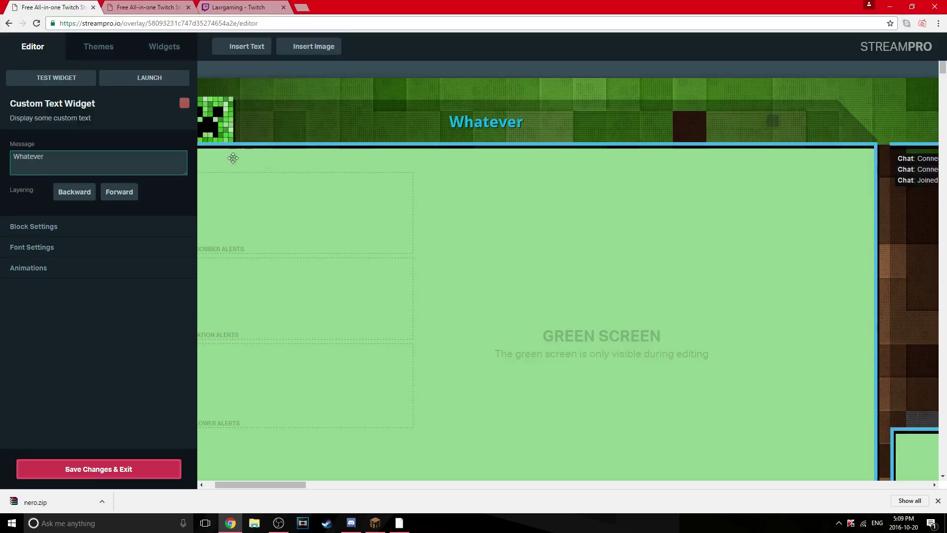
{"action": "left_click", "coordinate": [39, 247]}
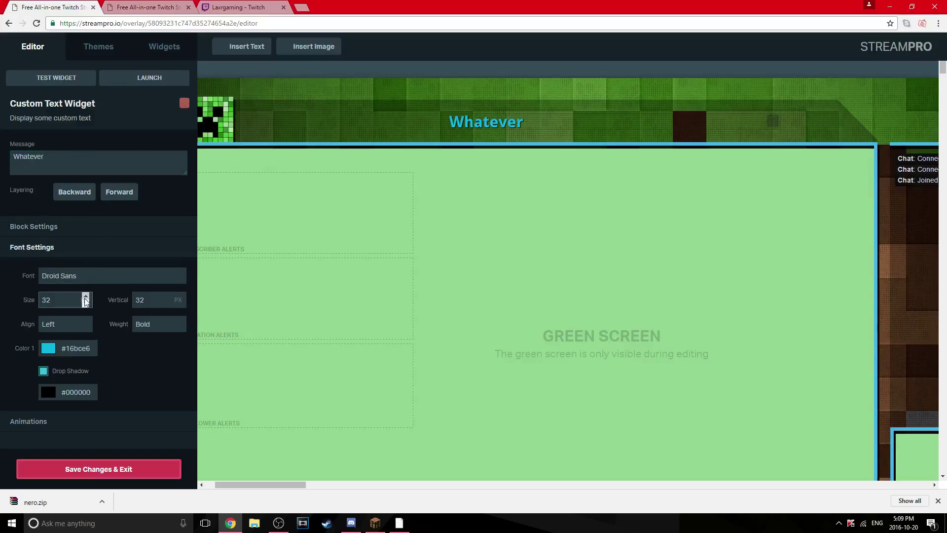
{"action": "left_click_drag", "start_coordinate": [86, 297], "coordinate": [85, 298]}
Enlarge the text widget frame and lower the text to vertical offset 73
{"action": "left_click_drag", "start_coordinate": [776, 131], "coordinate": [787, 162]}
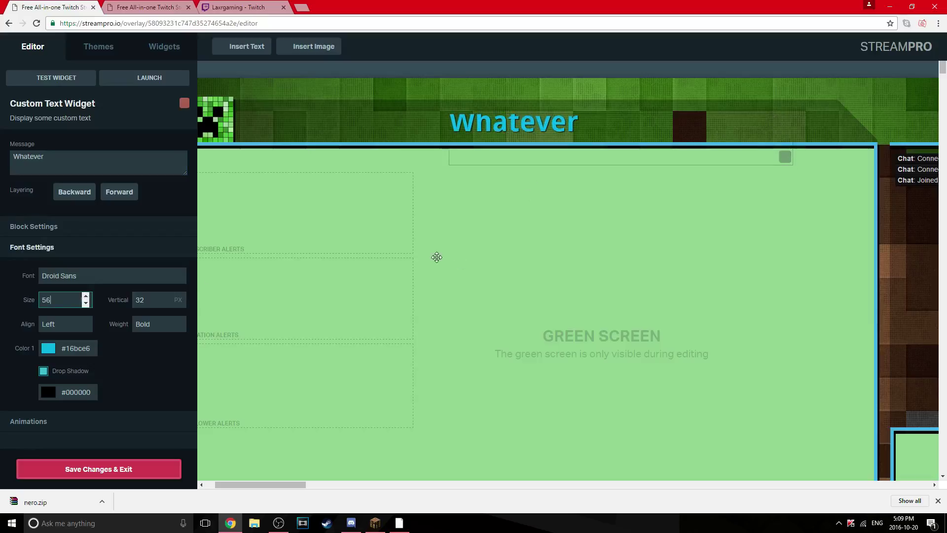
{"action": "left_click", "coordinate": [179, 296]}
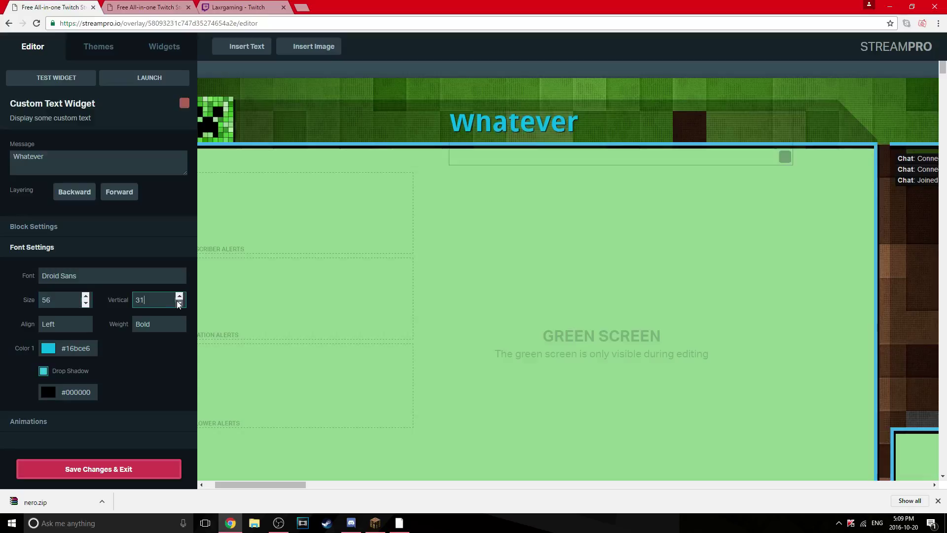
{"action": "left_click", "coordinate": [179, 297]}
{"action": "left_click", "coordinate": [179, 297]}
{"action": "left_click_drag", "start_coordinate": [179, 298], "coordinate": [179, 297]}
Move the Whatever text left so it sits beside the Creeper face
{"action": "left_click", "coordinate": [180, 298]}
{"action": "left_click_drag", "start_coordinate": [514, 158], "coordinate": [314, 145]}
{"action": "scroll", "coordinate": [427, 323], "scroll_direction": "down", "scroll_amount": 6}
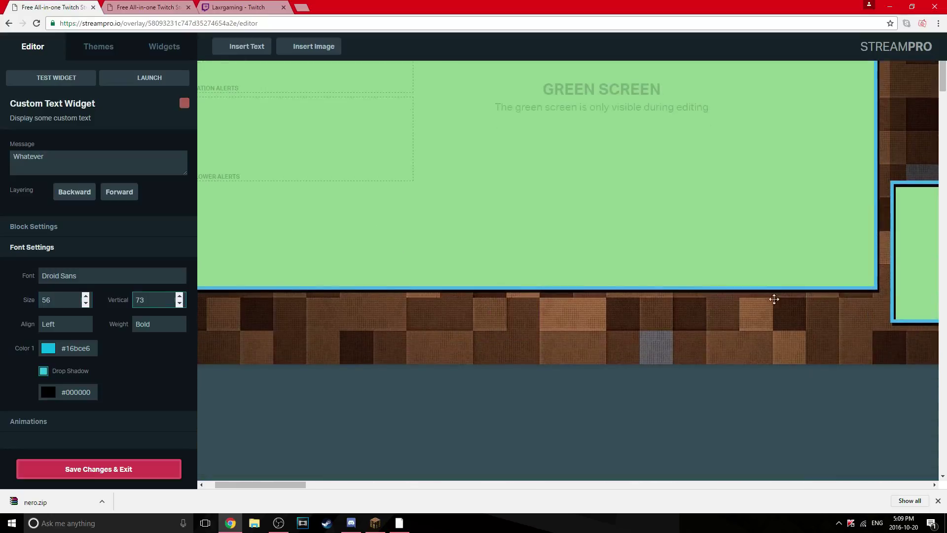
{"action": "scroll", "coordinate": [780, 298], "scroll_direction": "up", "scroll_amount": 5}
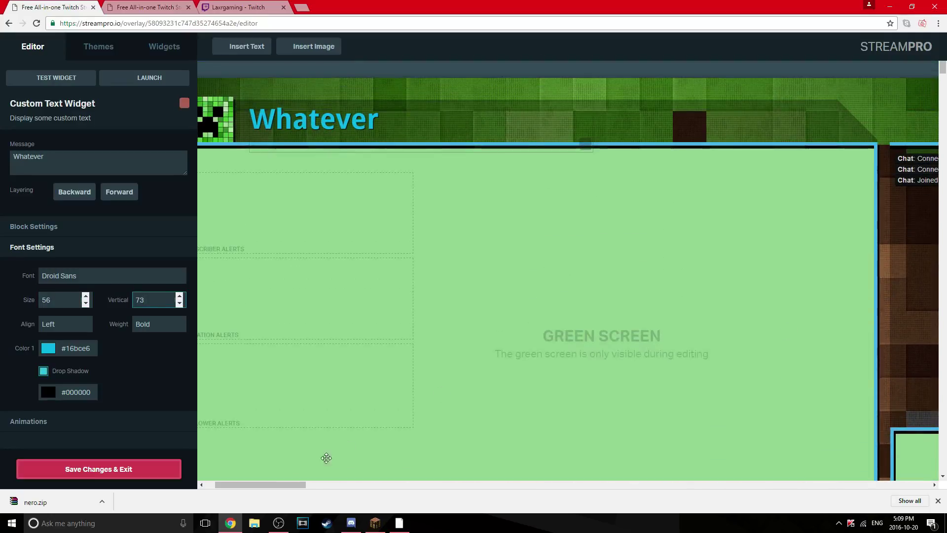
{"action": "left_click_drag", "start_coordinate": [300, 484], "coordinate": [14, 463]}
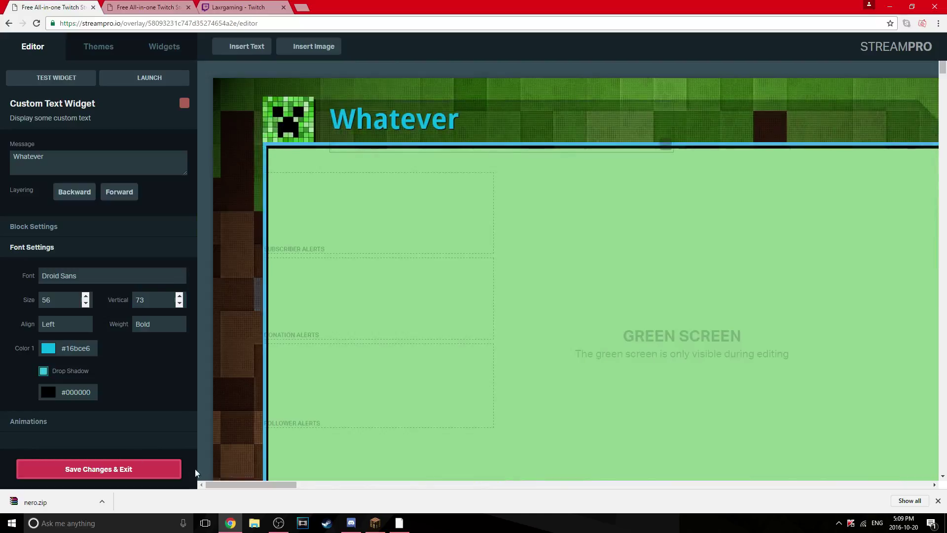
{"action": "scroll", "coordinate": [343, 427], "scroll_direction": "down", "scroll_amount": 3}
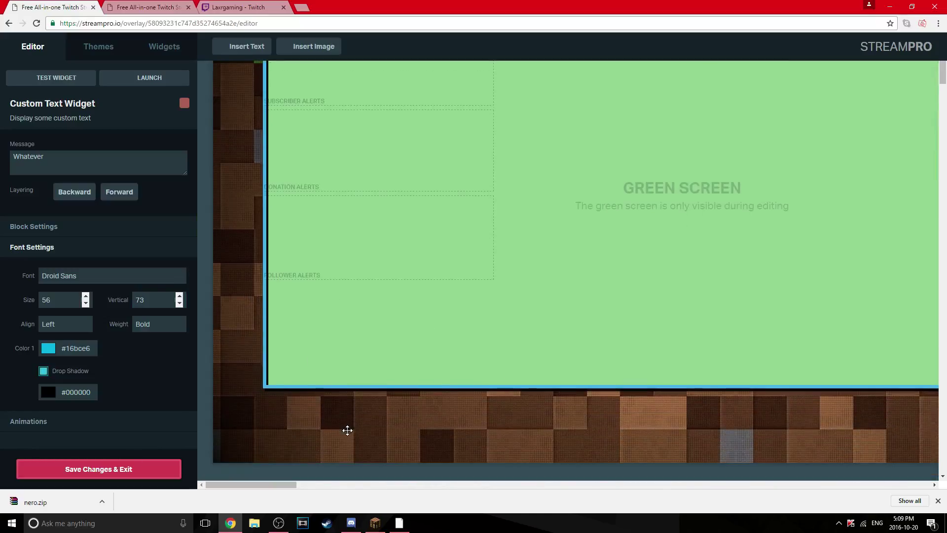
{"action": "scroll", "coordinate": [368, 309], "scroll_direction": "up", "scroll_amount": 2}
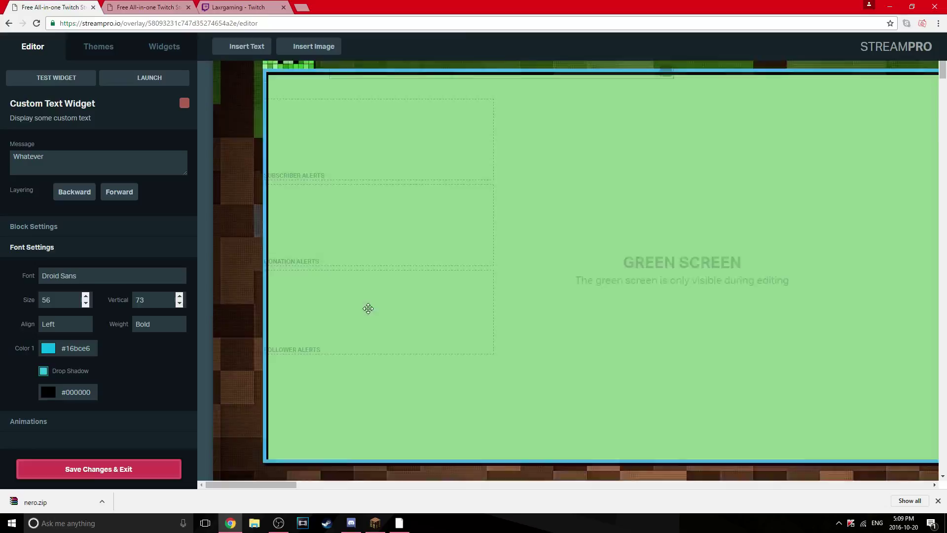
Open a new Chrome tab, with OBS minimized out of the way
{"action": "scroll", "coordinate": [368, 308], "scroll_direction": "up", "scroll_amount": 2}
{"action": "left_click", "coordinate": [301, 8]}
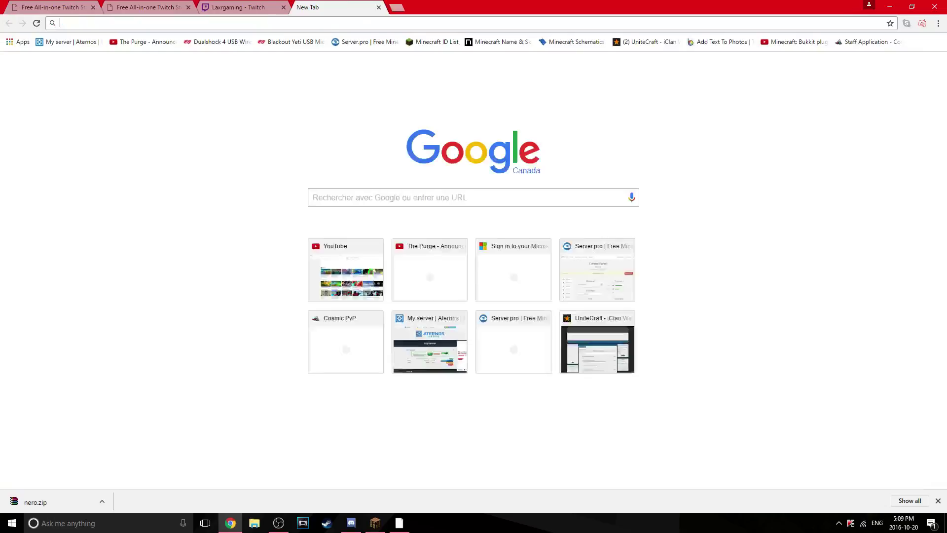
{"action": "left_click", "coordinate": [279, 524]}
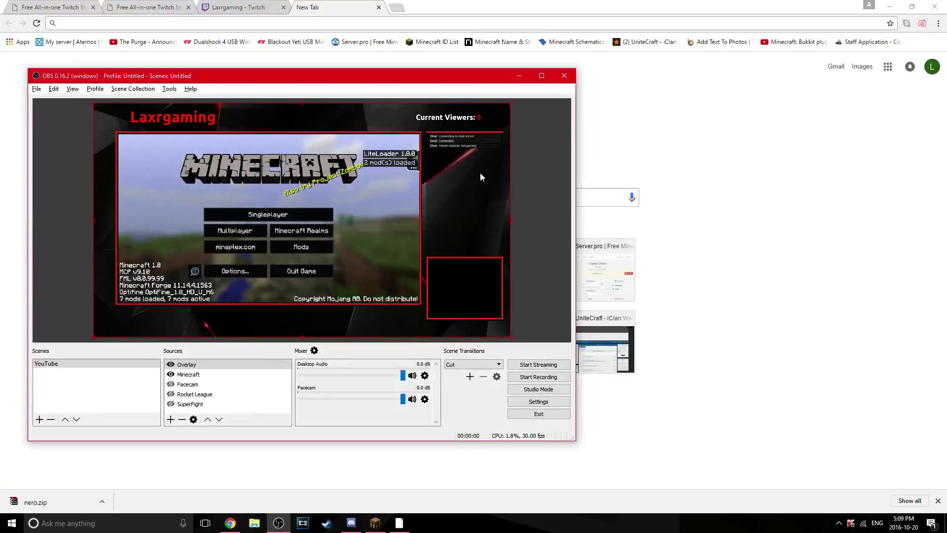
{"action": "left_click", "coordinate": [519, 76]}
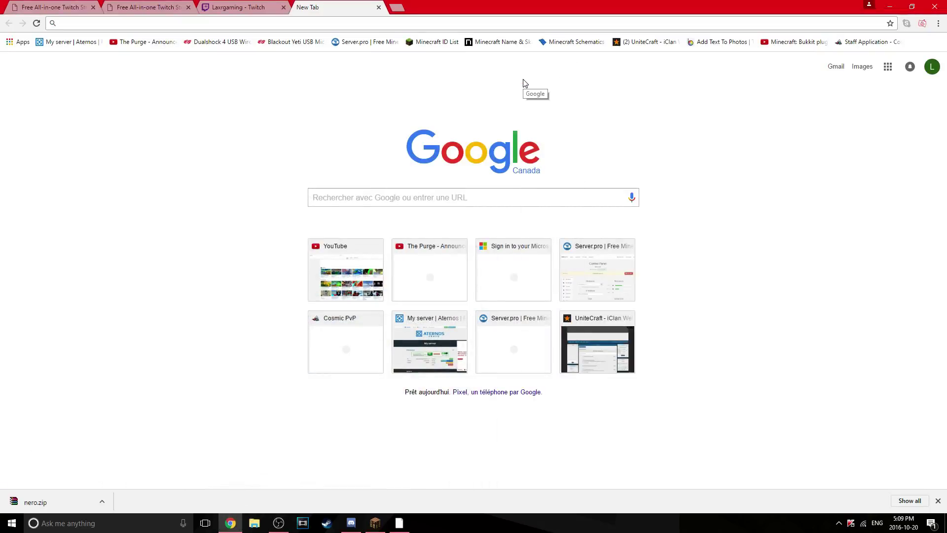
{"action": "left_click", "coordinate": [402, 10]}
{"action": "left_click", "coordinate": [473, 9]}
Load Google and search for the 'browser source obs plugin' suggestion
{"action": "type", "text": "g"}
{"action": "key", "text": "Return"}
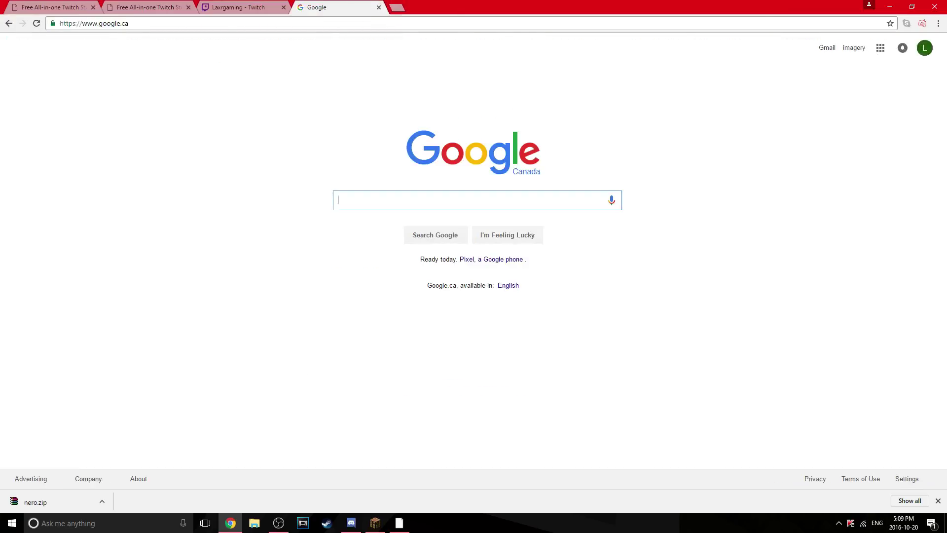
{"action": "type", "text": "bro"}
{"action": "key", "text": "Down"}
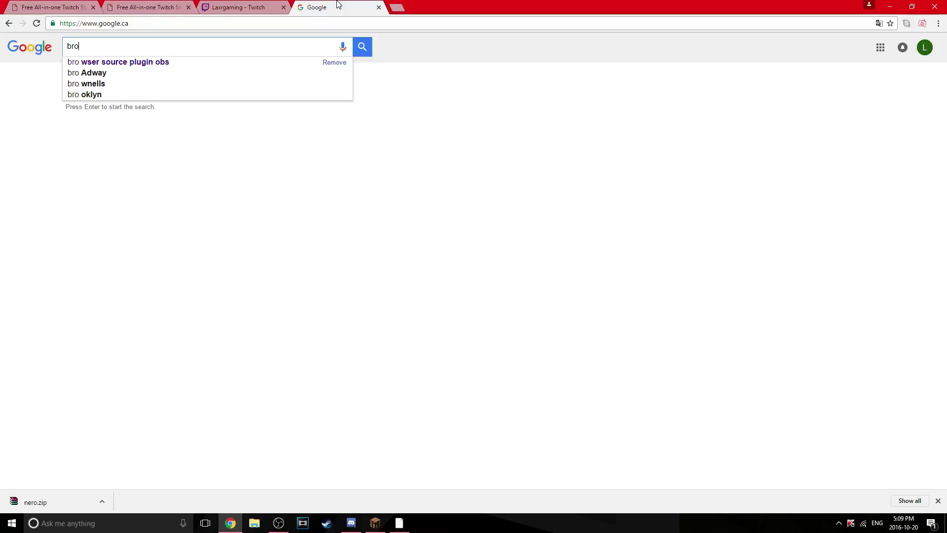
{"action": "key", "text": "Return"}
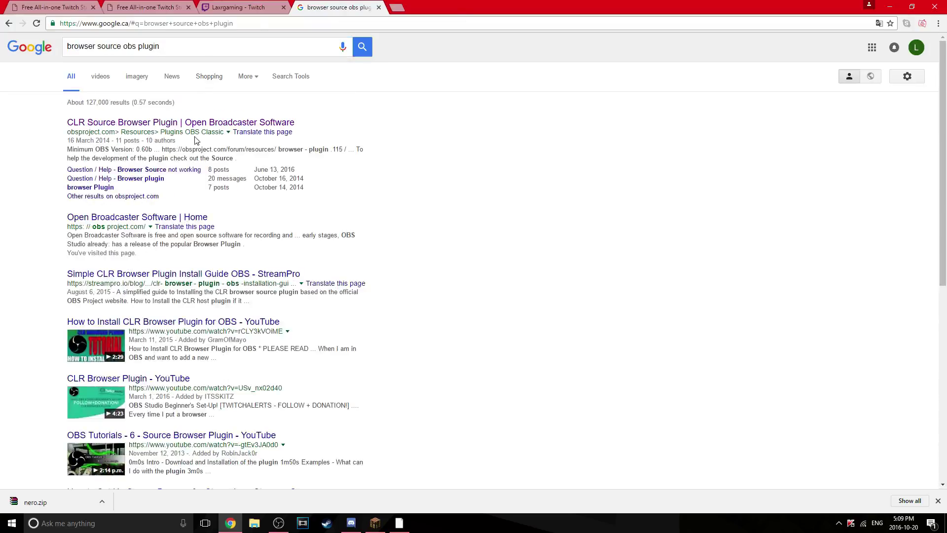
Open the 'CLR Source Browser Plugin | Open Broadcaster Software' result and scroll to its downloads
{"action": "left_click", "coordinate": [198, 123]}
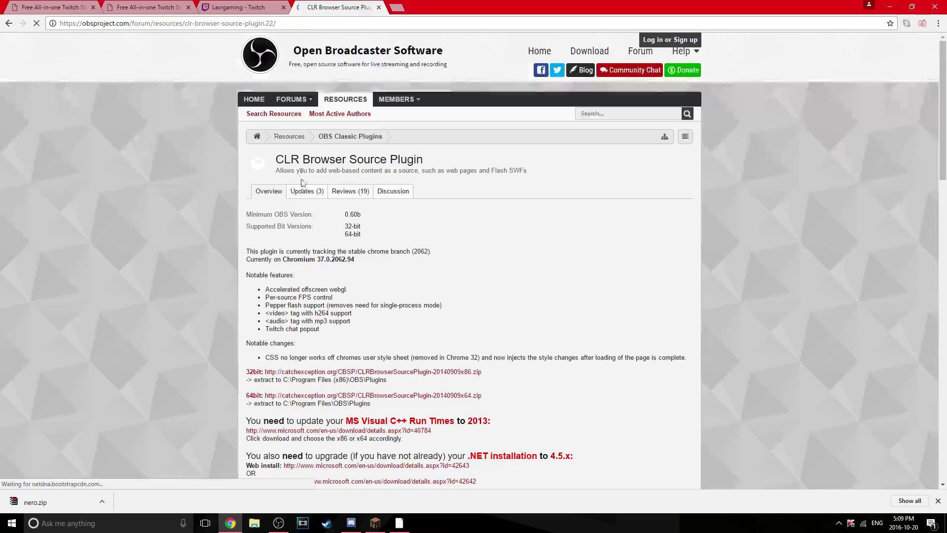
{"action": "scroll", "coordinate": [302, 183], "scroll_direction": "down", "scroll_amount": 4}
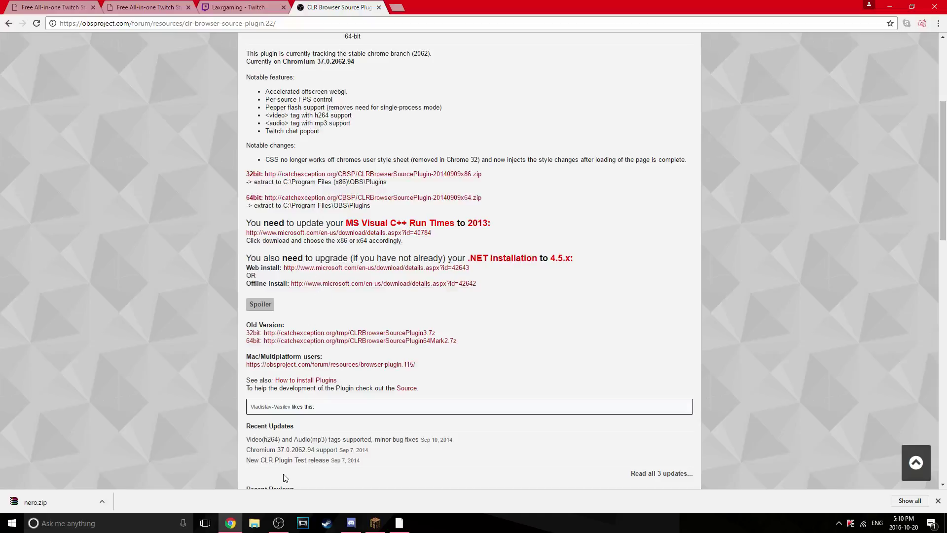
Hide the Overlay source and add a BrowserSource, starting to name it 'Whatever'
{"action": "left_click", "coordinate": [278, 523]}
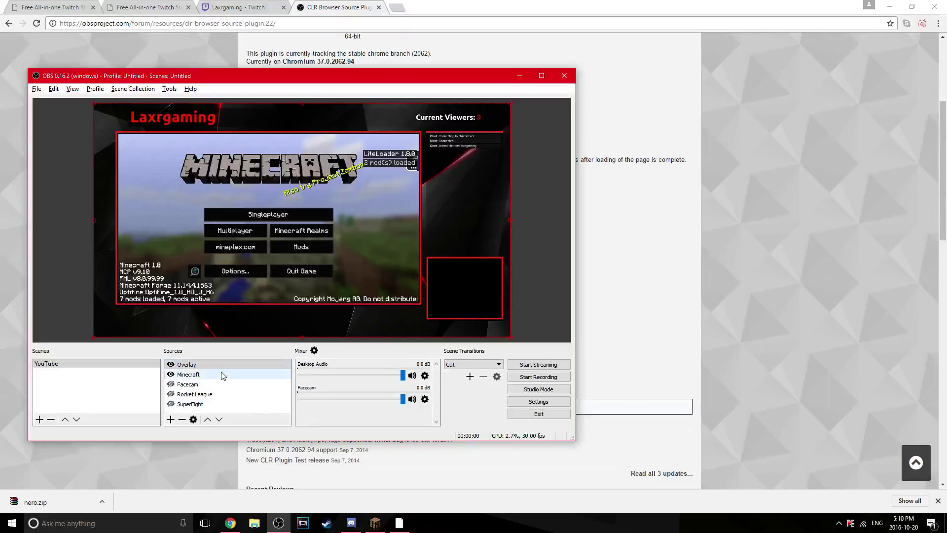
{"action": "left_click", "coordinate": [171, 364]}
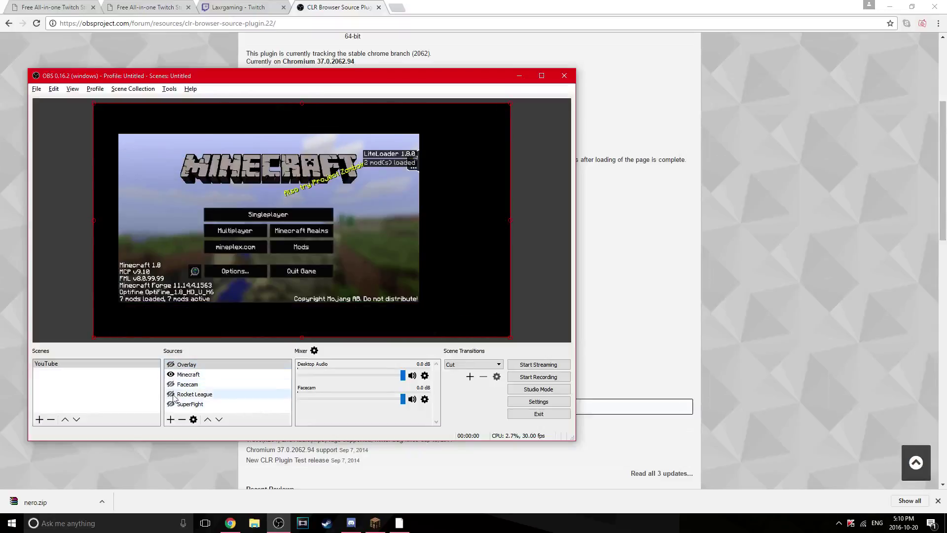
{"action": "right_click", "coordinate": [216, 411]}
{"action": "mouse_move", "coordinate": [237, 417]}
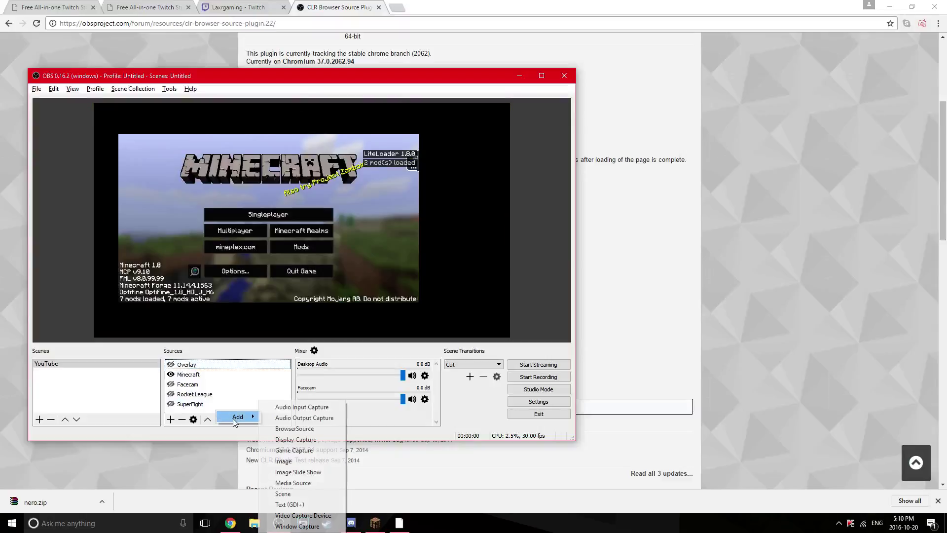
{"action": "left_click", "coordinate": [316, 427]}
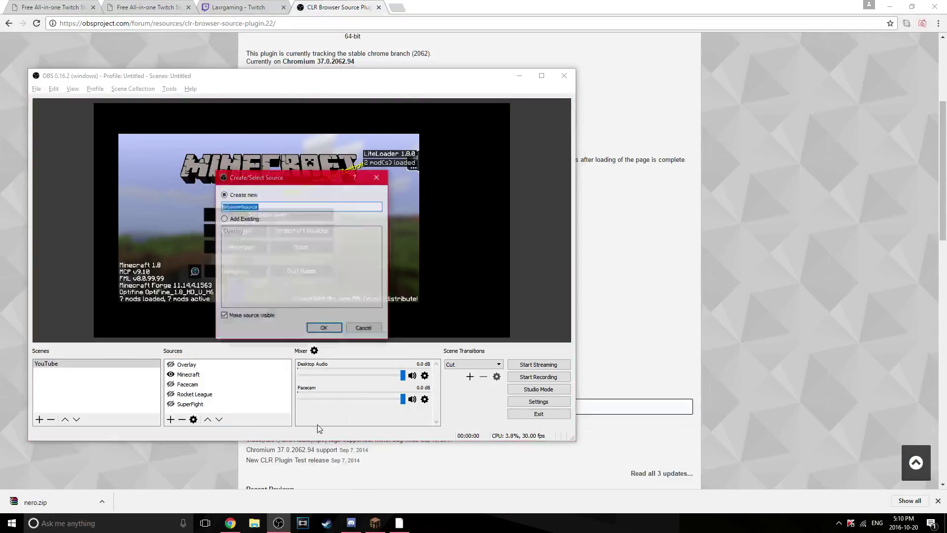
{"action": "type", "text": "W"}
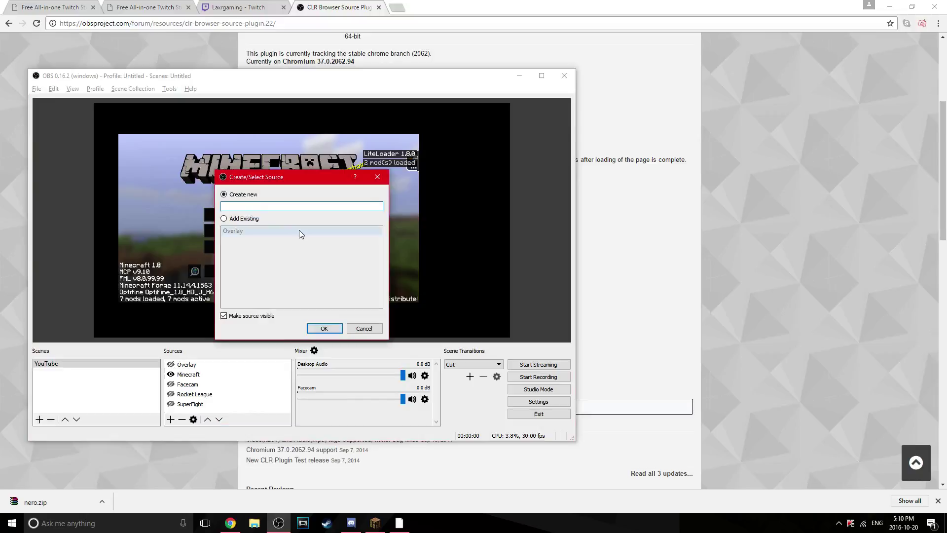
{"action": "type", "text": "hatecv"}
{"action": "key", "text": "BackSpace"}
Finish creating the 'Whatever' source and set its size to 1920 x 1080
{"action": "type", "text": "ver"}
{"action": "left_click", "coordinate": [323, 328]}
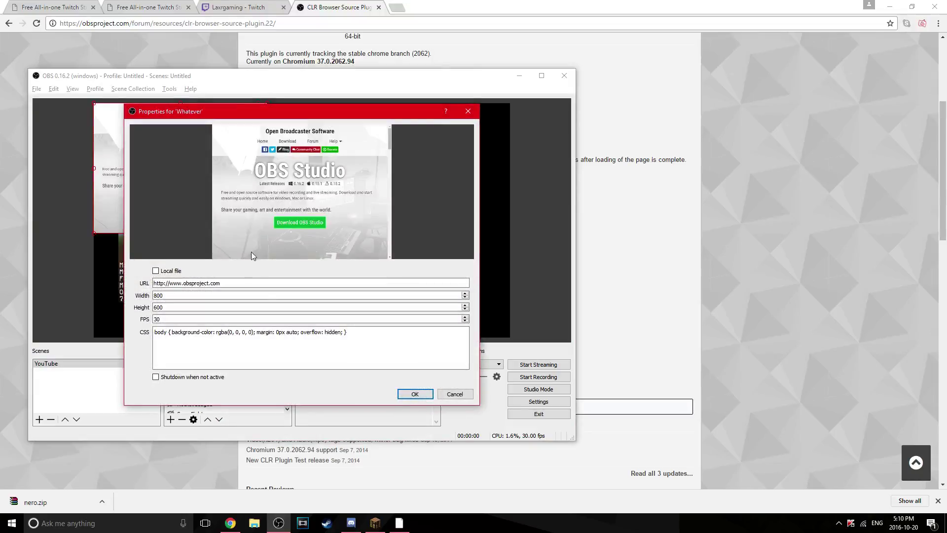
{"action": "key", "text": "Tab"}
{"action": "key", "text": "BackSpace"}
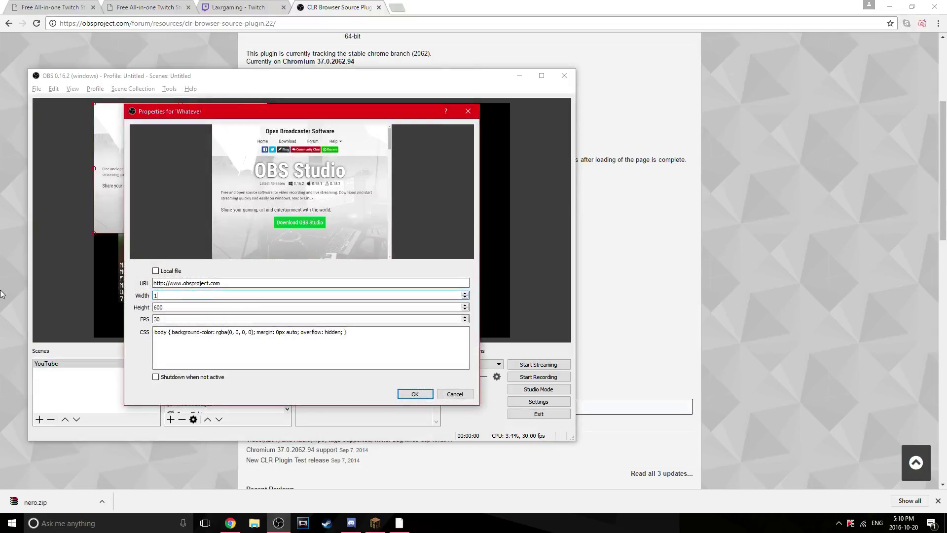
{"action": "type", "text": "1920"}
{"action": "key", "text": "Tab"}
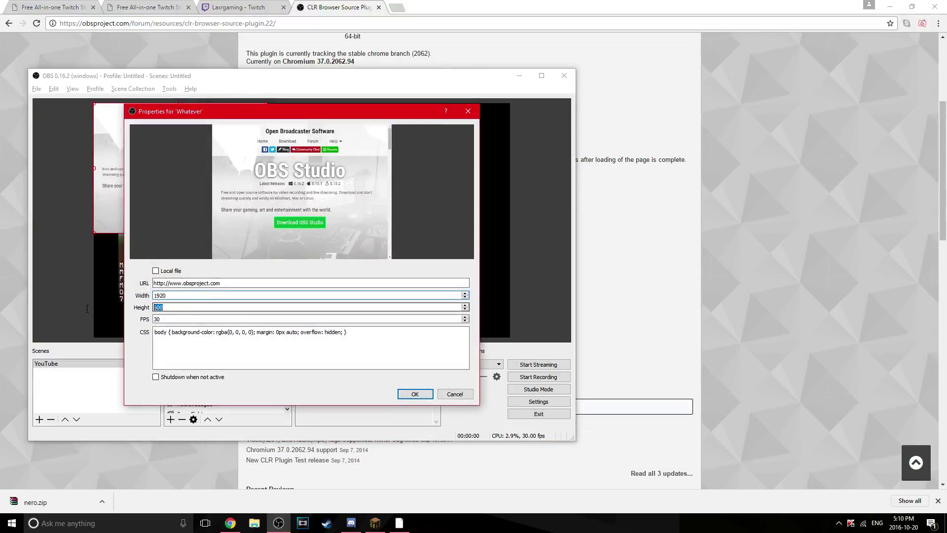
{"action": "key", "text": "BackSpace"}
{"action": "type", "text": "10"}
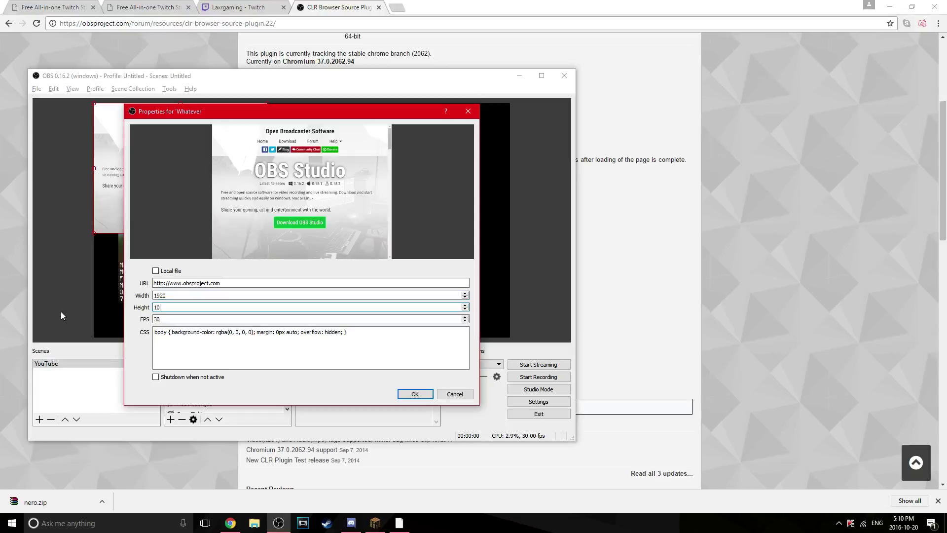
{"action": "type", "text": "80"}
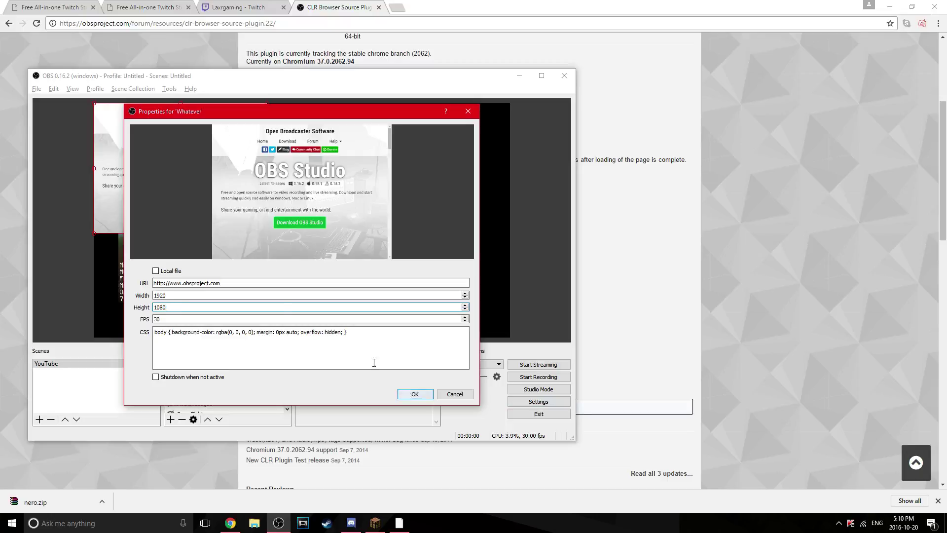
Replace the URL with the new StreamPro overlay address copied from Chrome, and confirm
{"action": "key", "text": "shift+Tab"}
{"action": "key", "text": "shift+Tab"}
{"action": "key", "text": "BackSpace"}
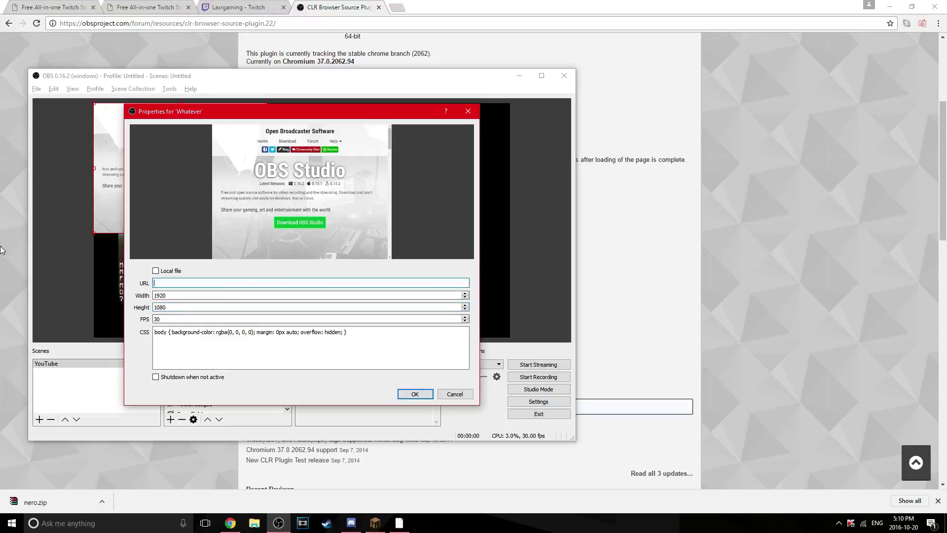
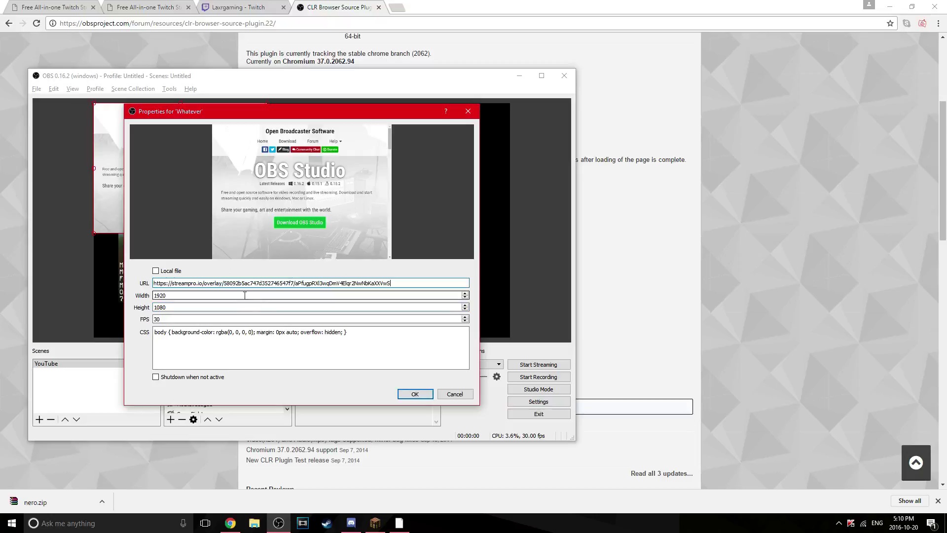
{"action": "left_click_drag", "start_coordinate": [391, 283], "coordinate": [0, 288]}
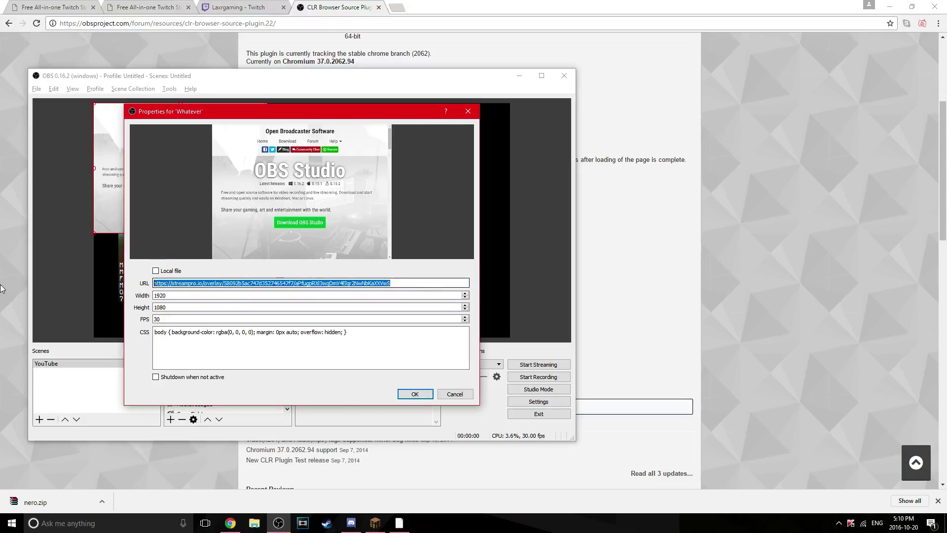
{"action": "key", "text": "BackSpace"}
{"action": "left_click", "coordinate": [148, 7]}
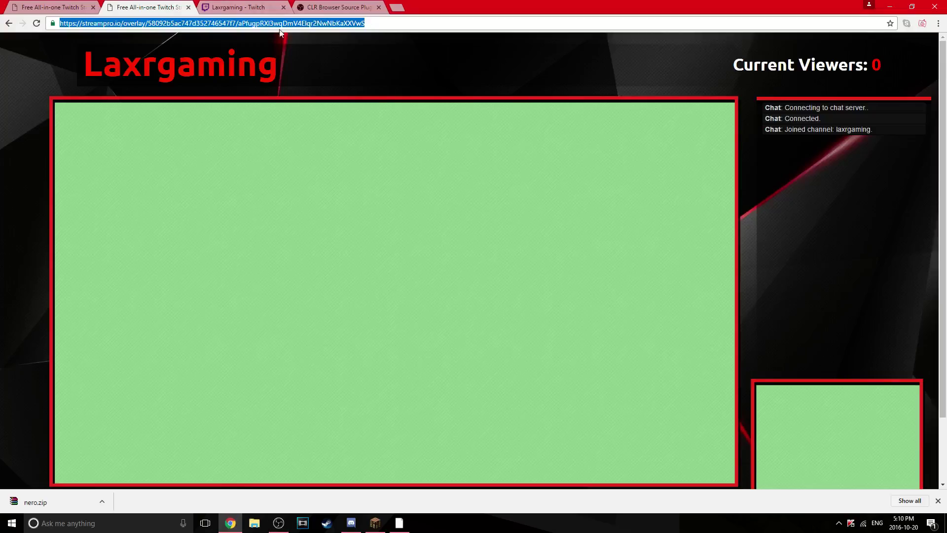
{"action": "left_click", "coordinate": [76, 6]}
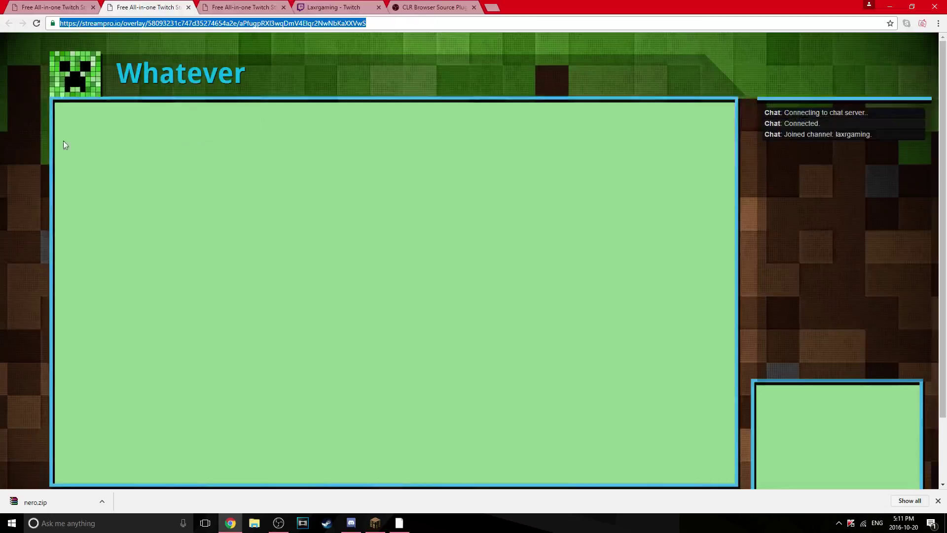
{"action": "left_click", "coordinate": [278, 523]}
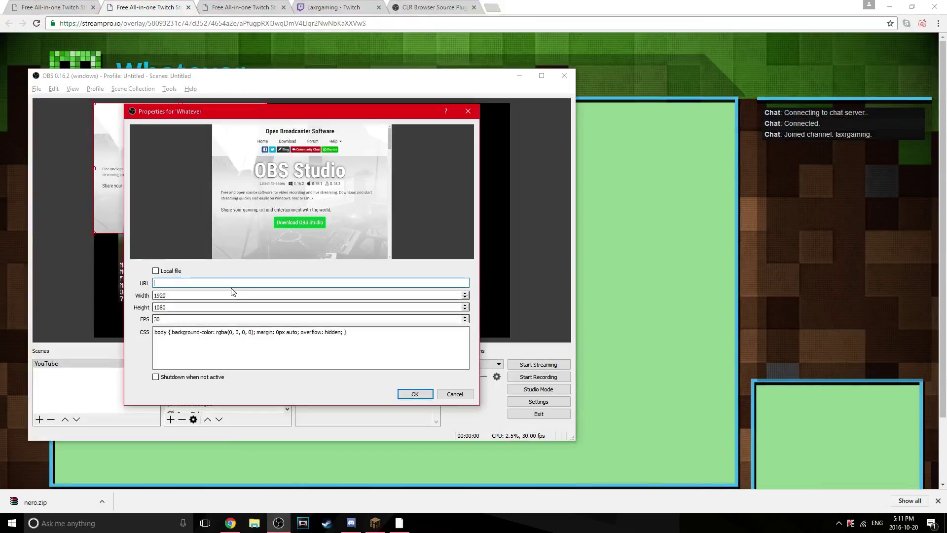
{"action": "key", "text": "ctrl+v"}
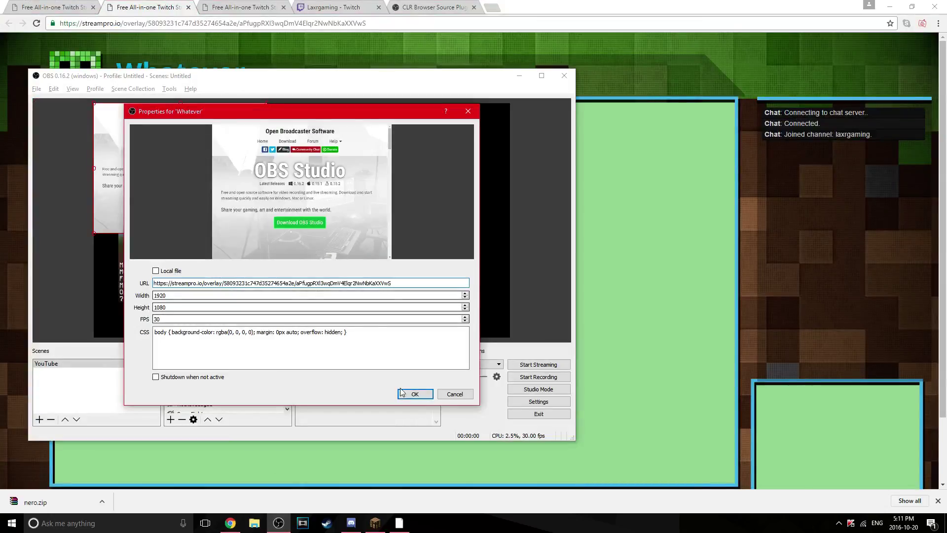
{"action": "left_click", "coordinate": [415, 394]}
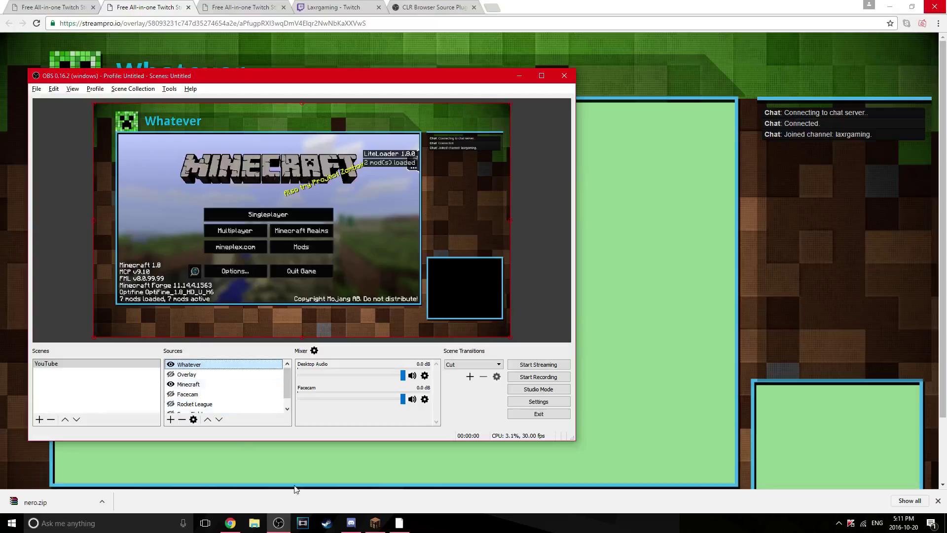
{"action": "left_click", "coordinate": [398, 523]}
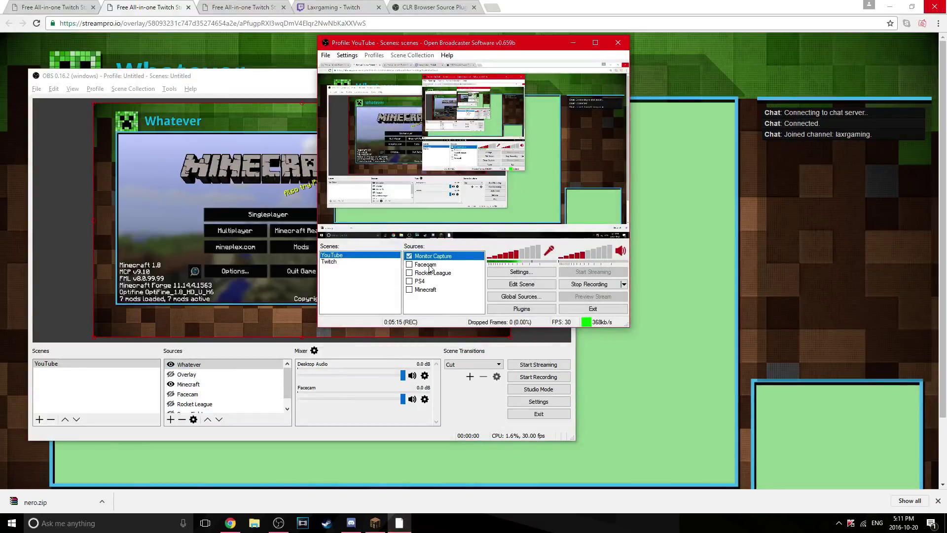
{"action": "left_click", "coordinate": [572, 43]}
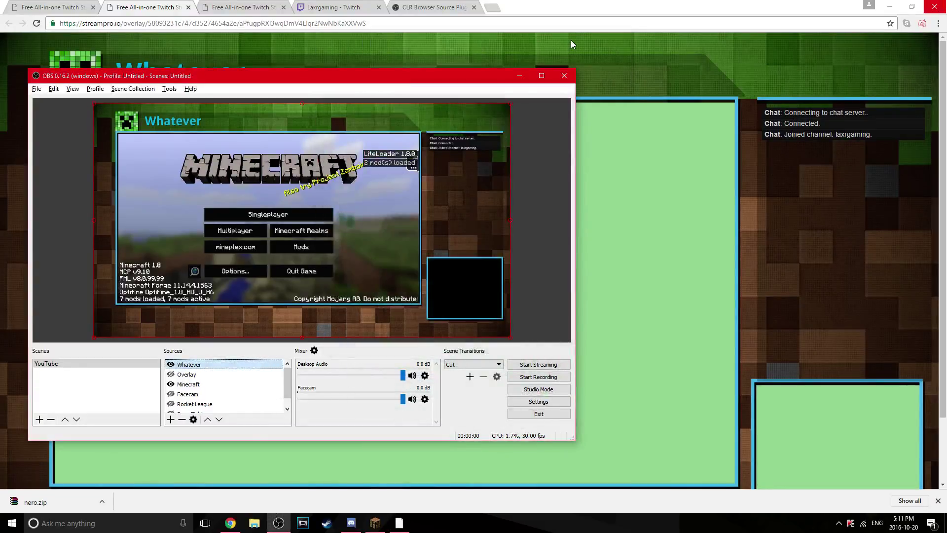
Open the Whatever source as a Fullscreen Projector (Source) on Display 0
{"action": "right_click", "coordinate": [204, 370]}
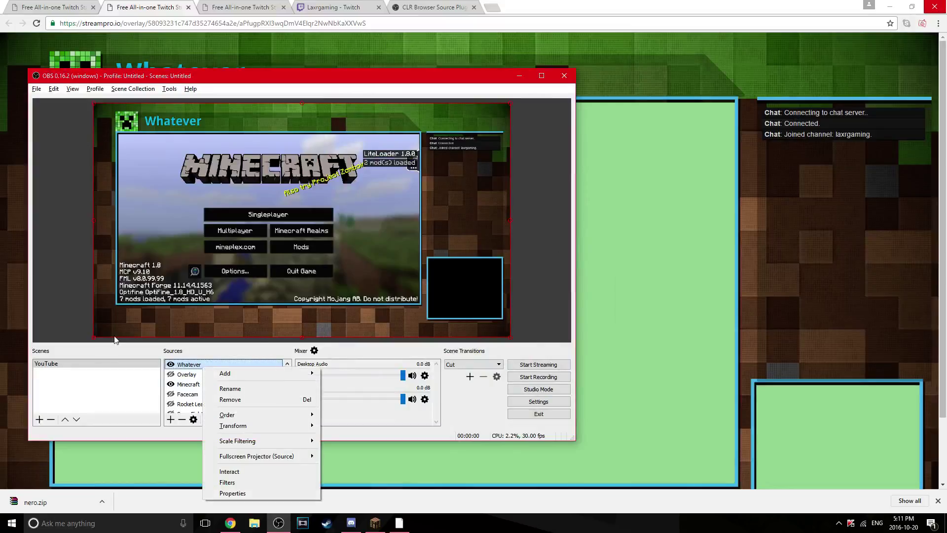
{"action": "left_click", "coordinate": [168, 349]}
{"action": "right_click", "coordinate": [195, 364]}
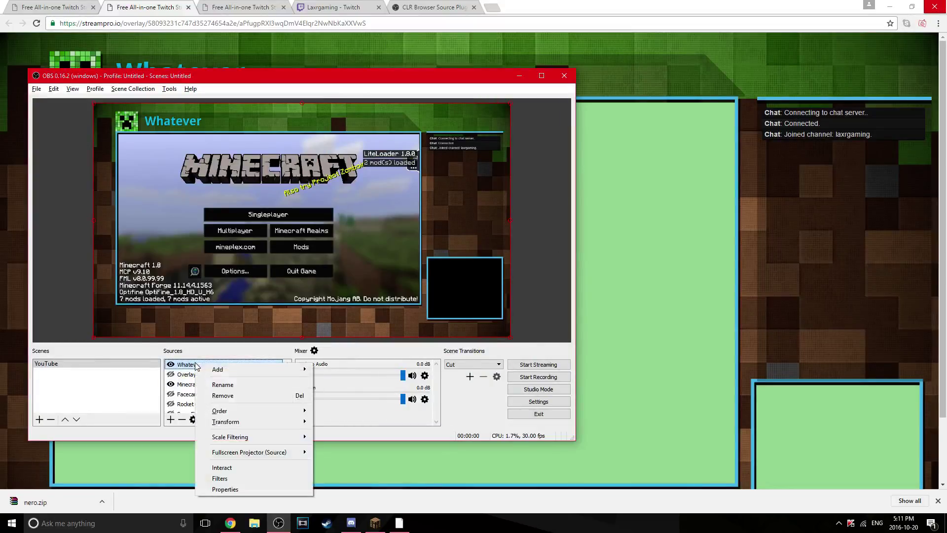
{"action": "left_click", "coordinate": [178, 350]}
{"action": "right_click", "coordinate": [190, 367]}
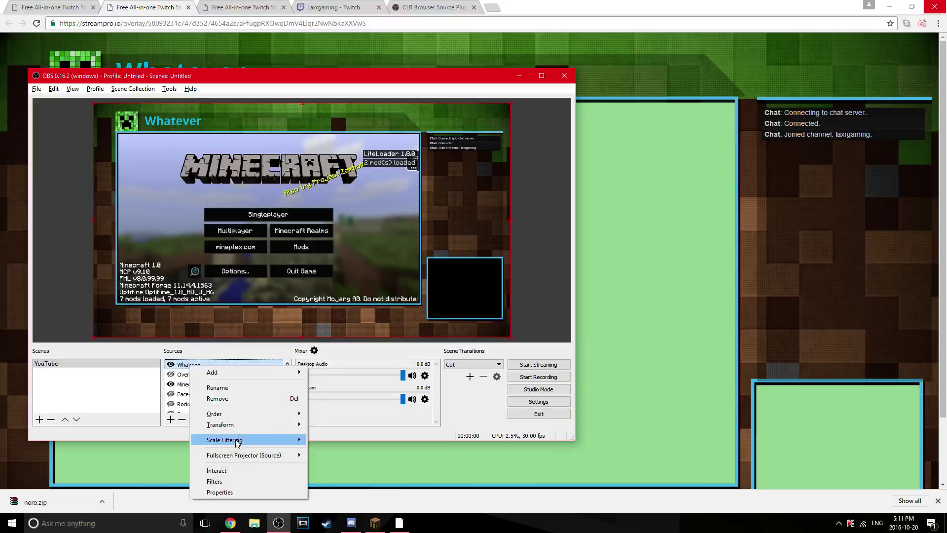
{"action": "mouse_move", "coordinate": [239, 458]}
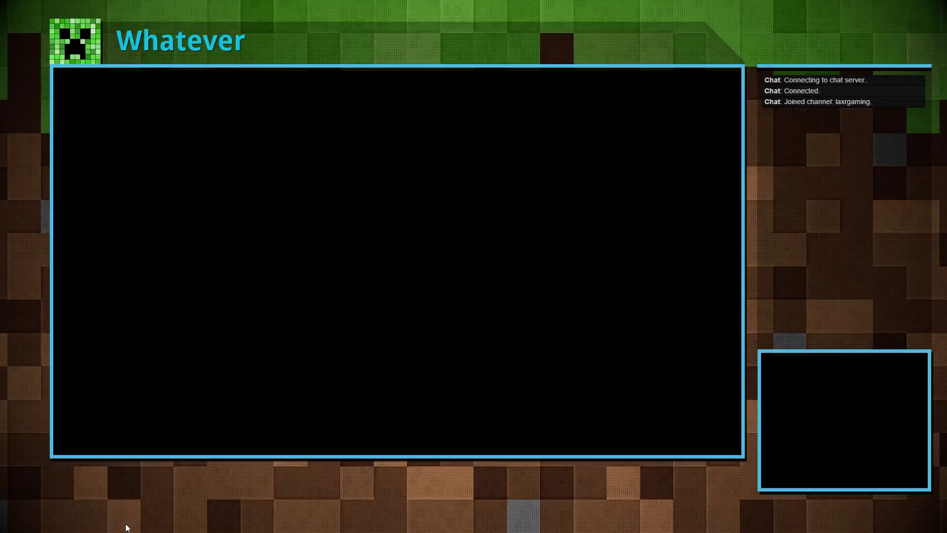
Alt+Tab to bring Minecraft to the front, then return to OBS
{"action": "key", "text": "alt+Tab"}
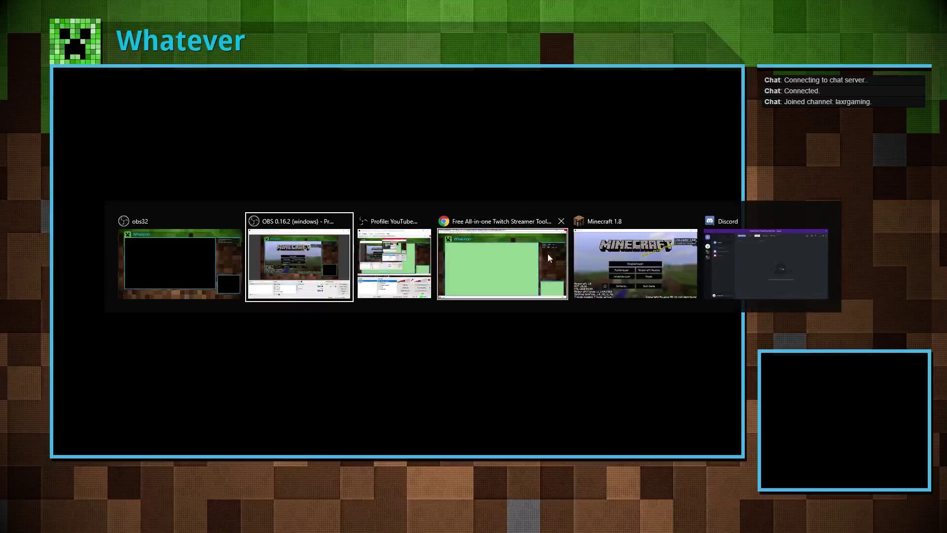
{"action": "left_click", "coordinate": [638, 275]}
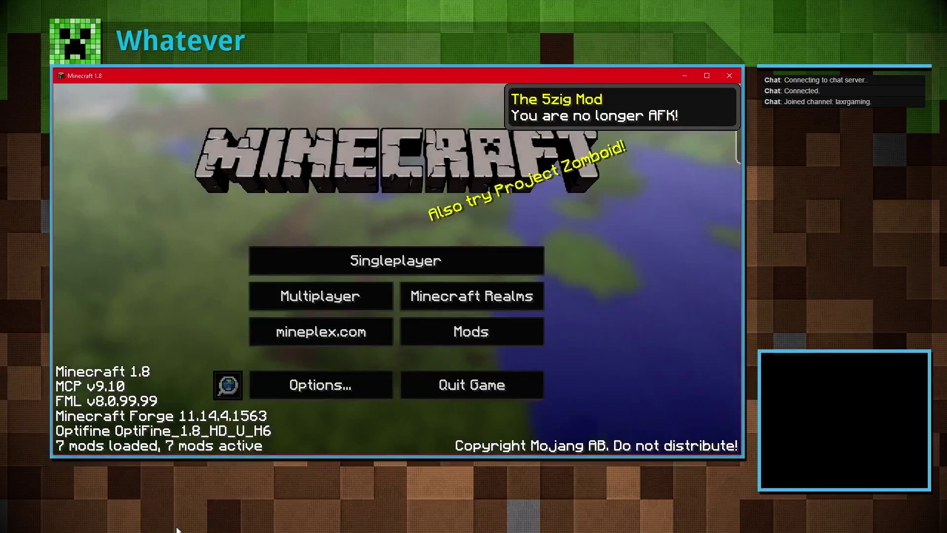
{"action": "key", "text": "alt+Tab"}
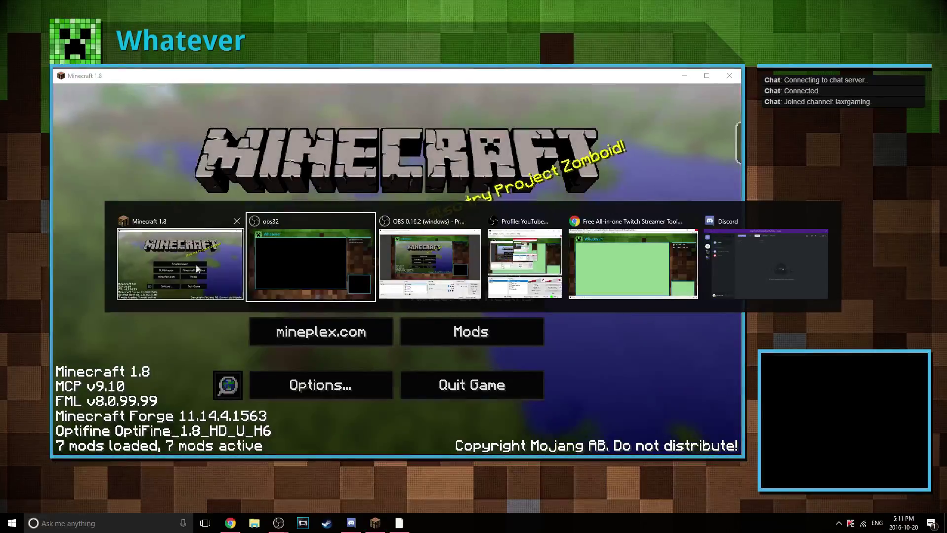
{"action": "left_click", "coordinate": [440, 267]}
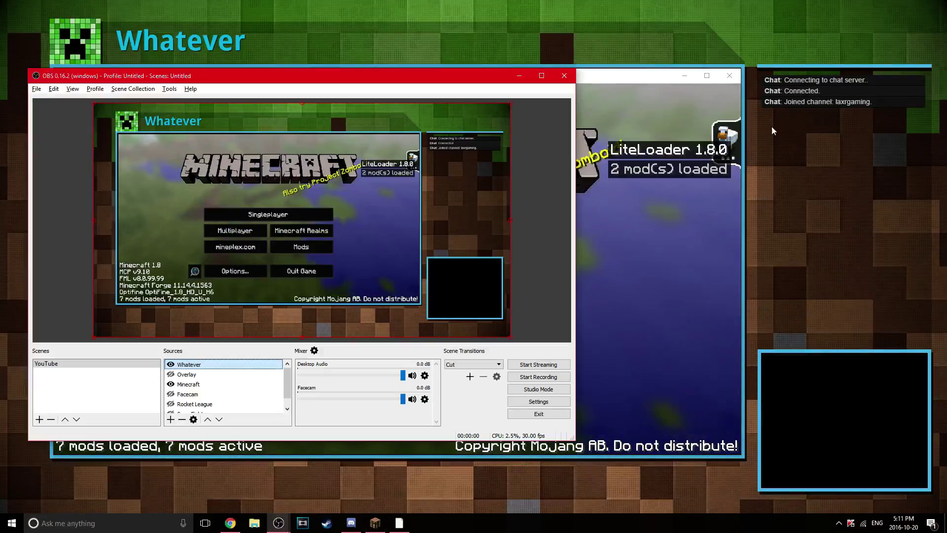
Open Minecraft's Multiplayer server list, then switch to Chrome's Twitch tab
{"action": "left_click", "coordinate": [646, 217]}
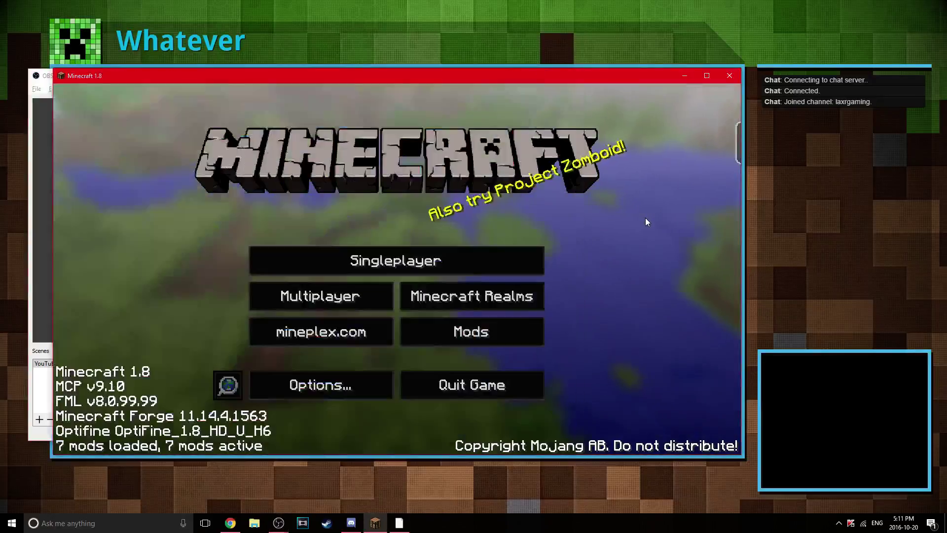
{"action": "left_click", "coordinate": [313, 302]}
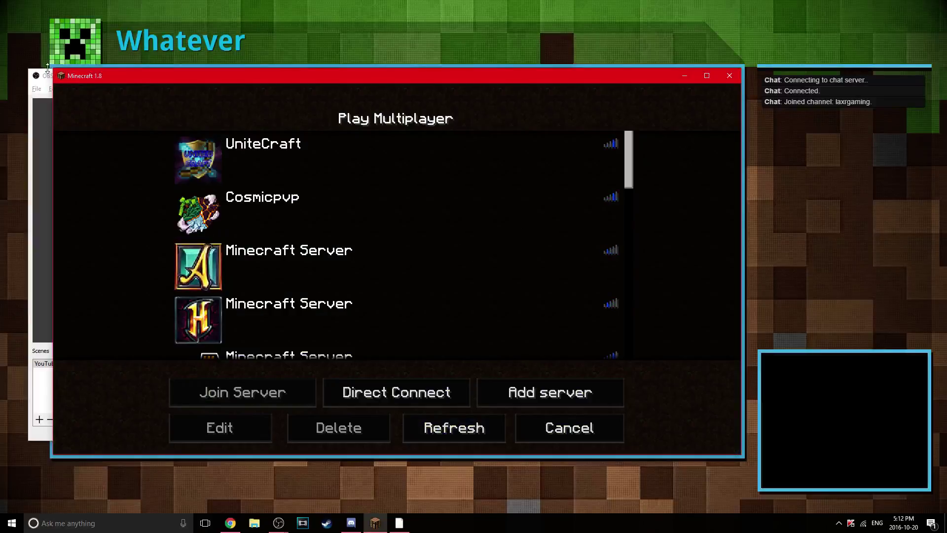
{"action": "left_click", "coordinate": [231, 523]}
{"action": "left_click", "coordinate": [326, 7]}
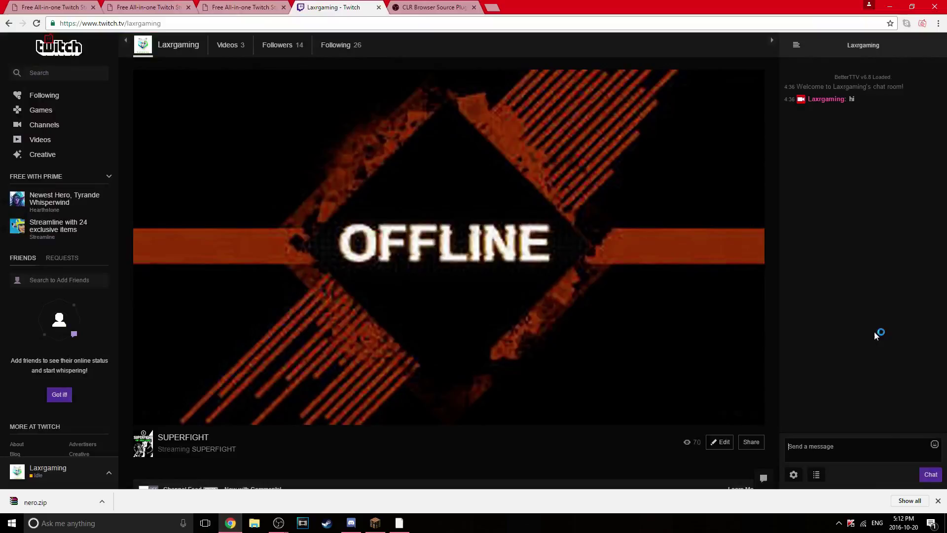
Send 'hi' in the Twitch chat and bring up the OBS overlay projector
{"action": "type", "text": "hi"}
{"action": "key", "text": "Return"}
{"action": "left_click", "coordinate": [398, 523]}
{"action": "mouse_move", "coordinate": [375, 524]}
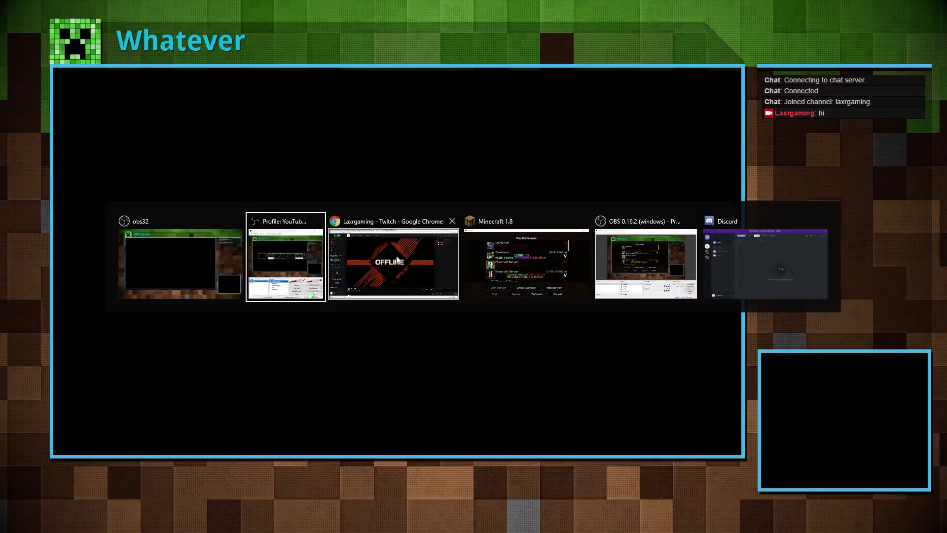
Browse the server list, select HerobrineSurvival, then Cancel back to Minecraft's main menu
{"action": "left_click", "coordinate": [576, 261]}
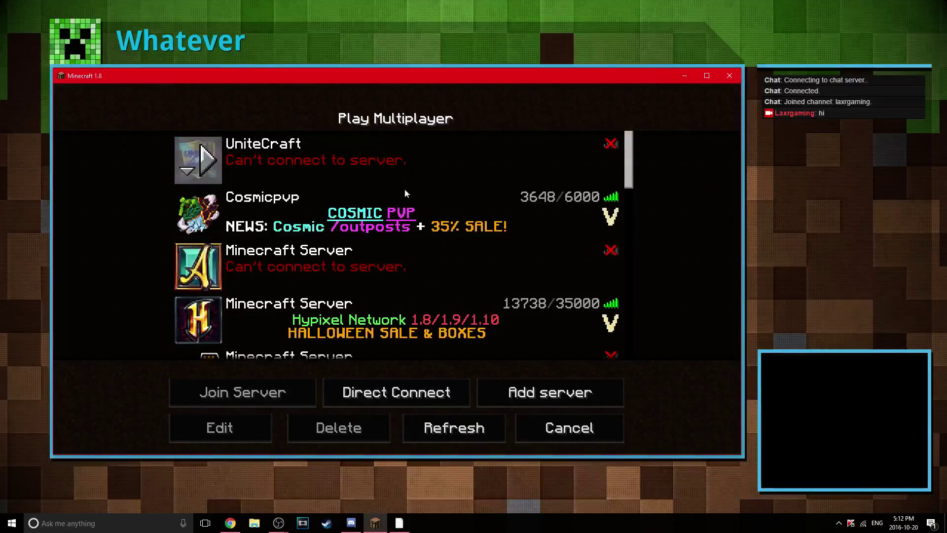
{"action": "scroll", "coordinate": [405, 192], "scroll_direction": "down", "scroll_amount": 5}
{"action": "scroll", "coordinate": [404, 197], "scroll_direction": "down", "scroll_amount": 10}
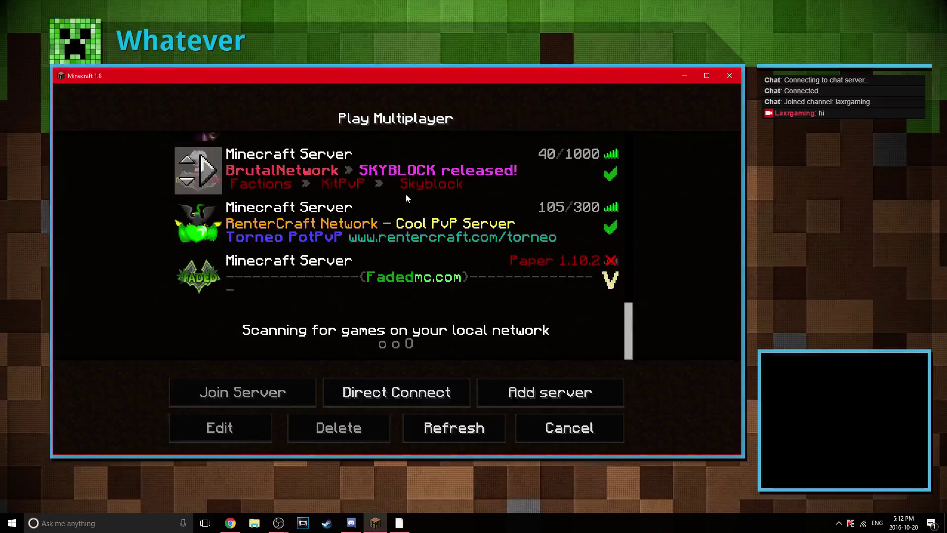
{"action": "scroll", "coordinate": [406, 193], "scroll_direction": "up", "scroll_amount": 3}
{"action": "scroll", "coordinate": [406, 196], "scroll_direction": "up", "scroll_amount": 3}
{"action": "left_click", "coordinate": [371, 201]}
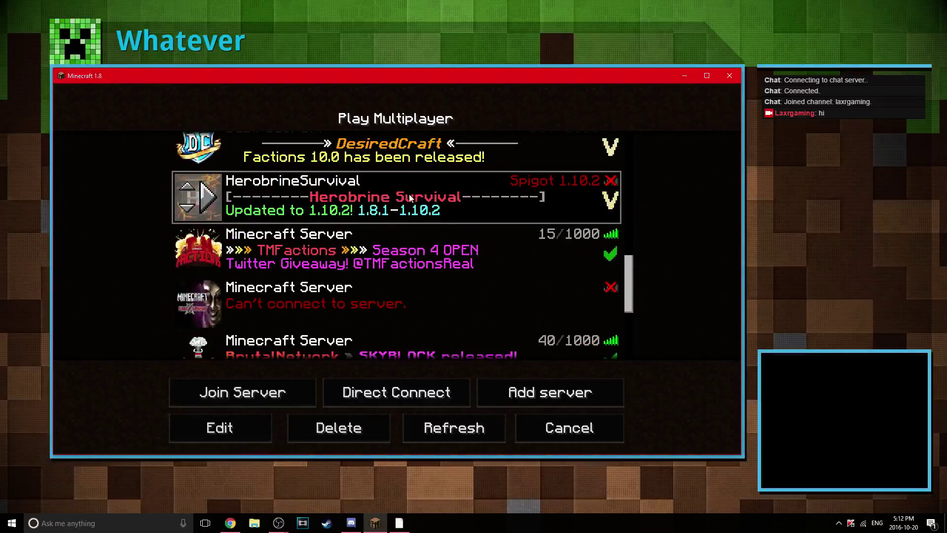
{"action": "scroll", "coordinate": [410, 198], "scroll_direction": "up", "scroll_amount": 6}
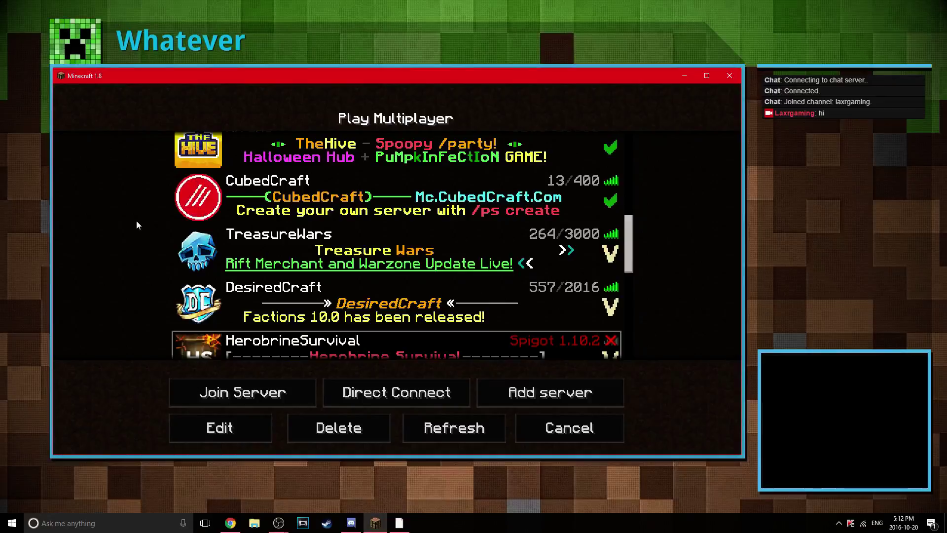
{"action": "scroll", "coordinate": [507, 313], "scroll_direction": "up", "scroll_amount": 6}
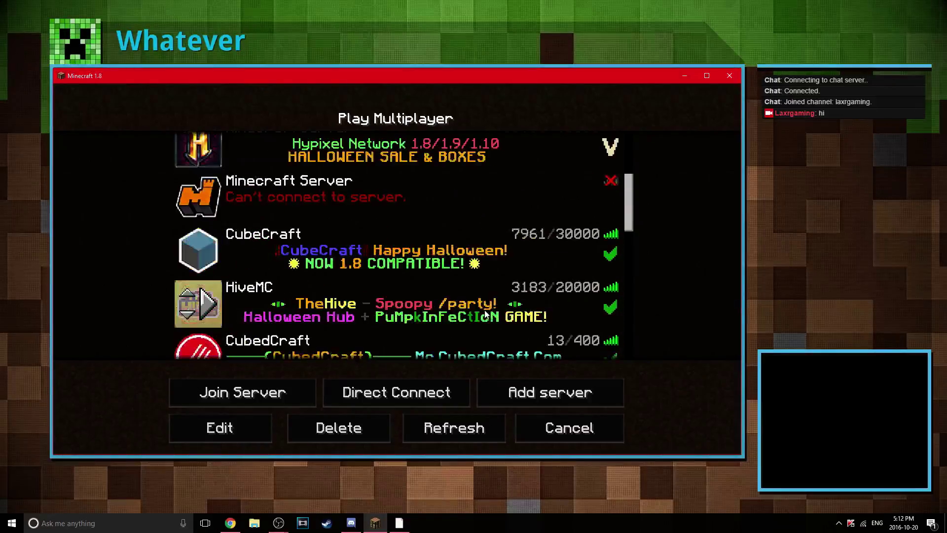
{"action": "left_click", "coordinate": [604, 438]}
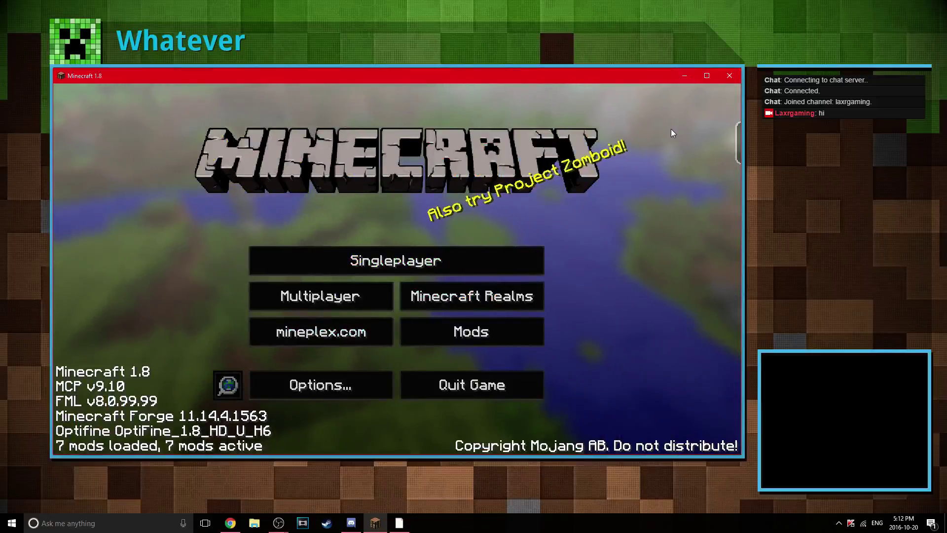
Toggle Minecraft fullscreen with F11, then return to the windowed main menu
{"action": "key", "text": "F11"}
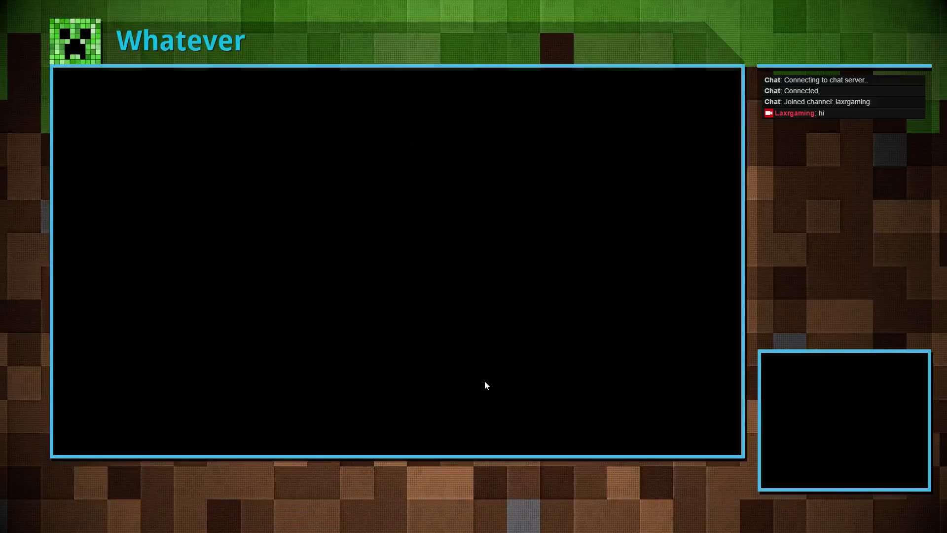
{"action": "key", "text": "alt+Tab"}
{"action": "left_click", "coordinate": [359, 271]}
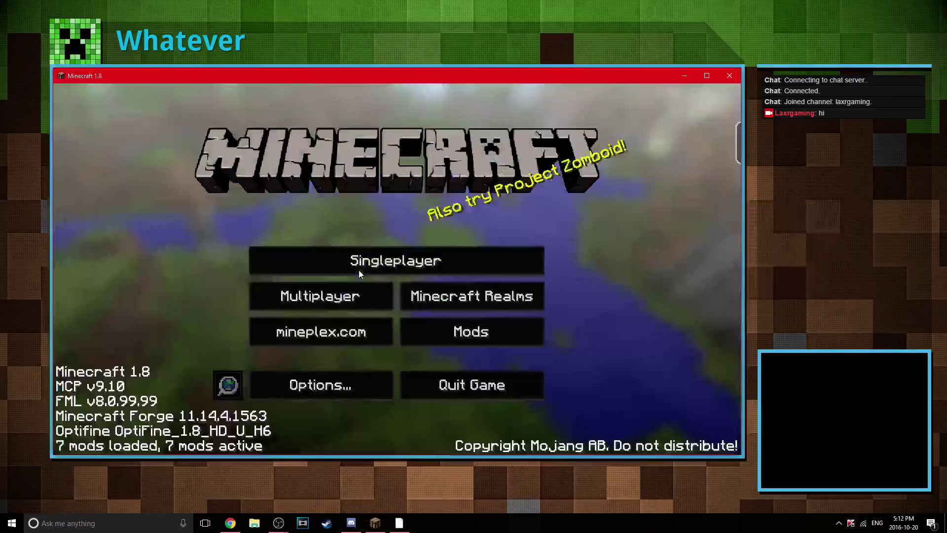
Lock the taskbar, then hide the Task View button and show it again
{"action": "right_click", "coordinate": [563, 517]}
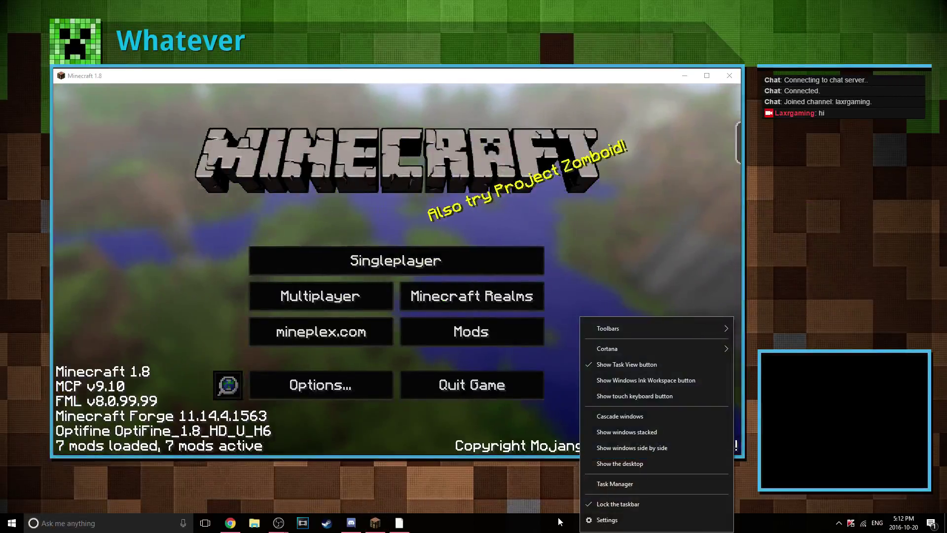
{"action": "left_click", "coordinate": [617, 505]}
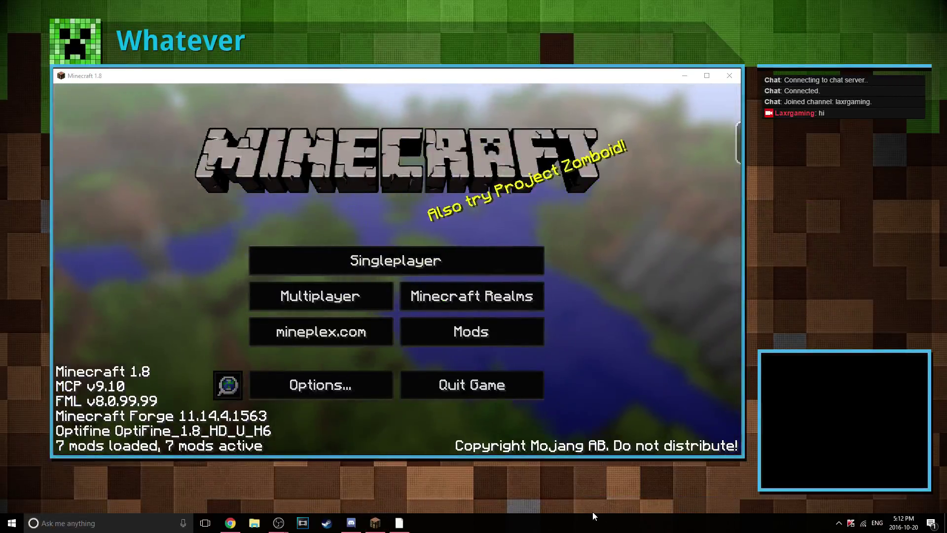
{"action": "right_click", "coordinate": [594, 516]}
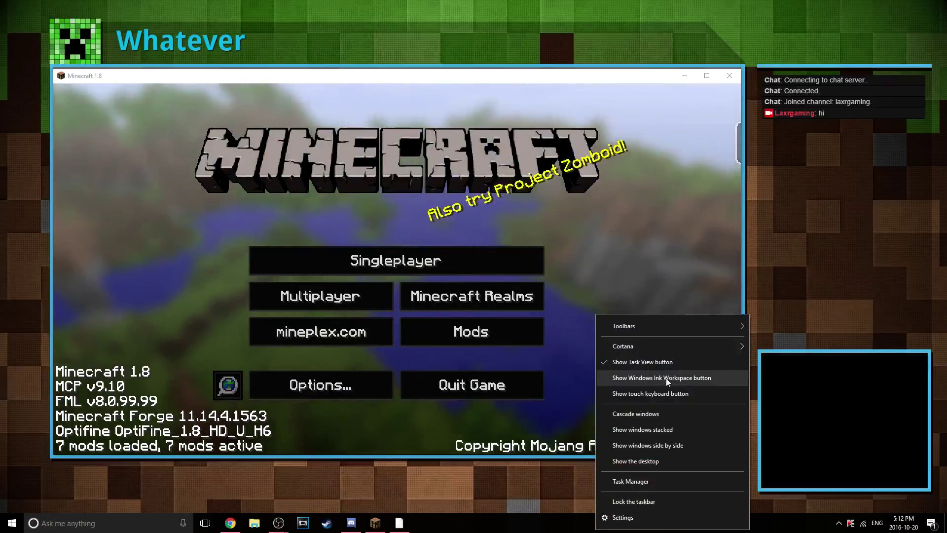
{"action": "left_click", "coordinate": [608, 499]}
{"action": "right_click", "coordinate": [614, 528]}
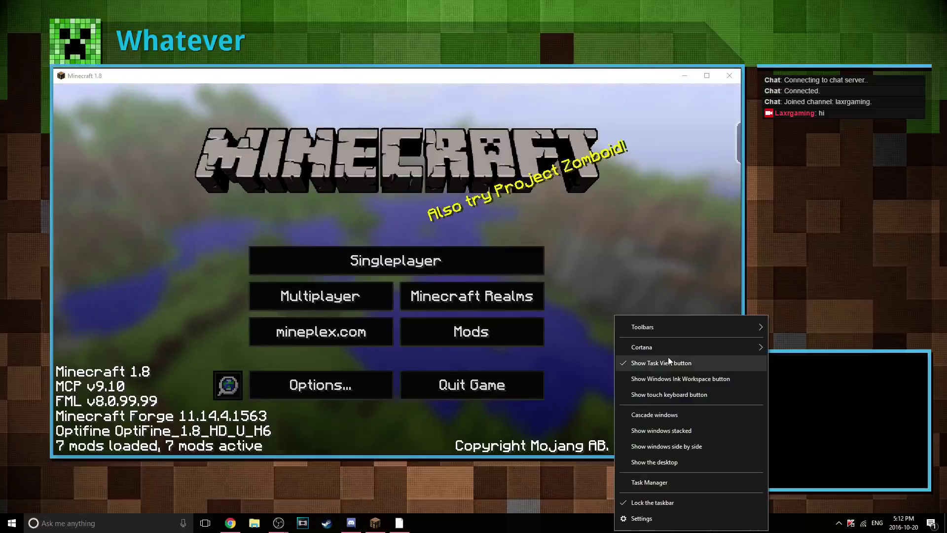
{"action": "left_click", "coordinate": [668, 358]}
{"action": "right_click", "coordinate": [587, 523]}
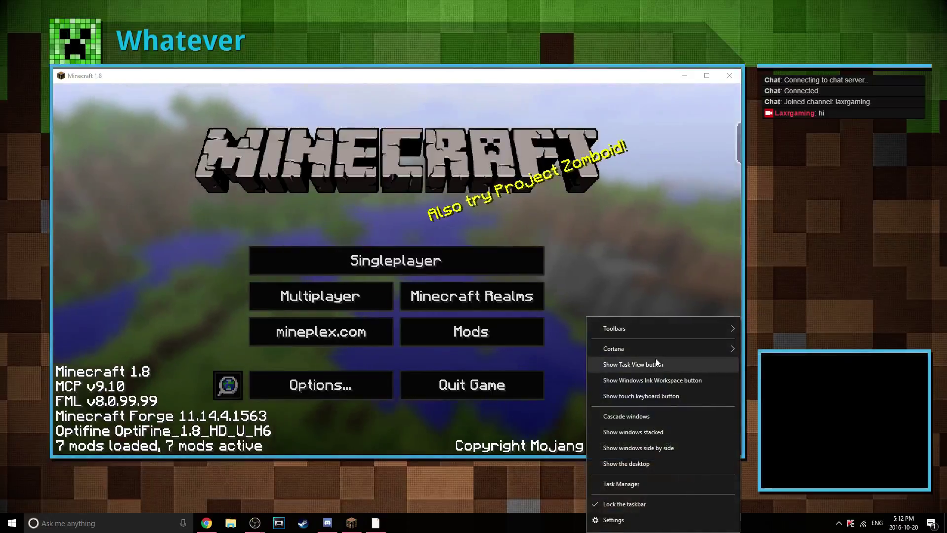
{"action": "left_click", "coordinate": [656, 364]}
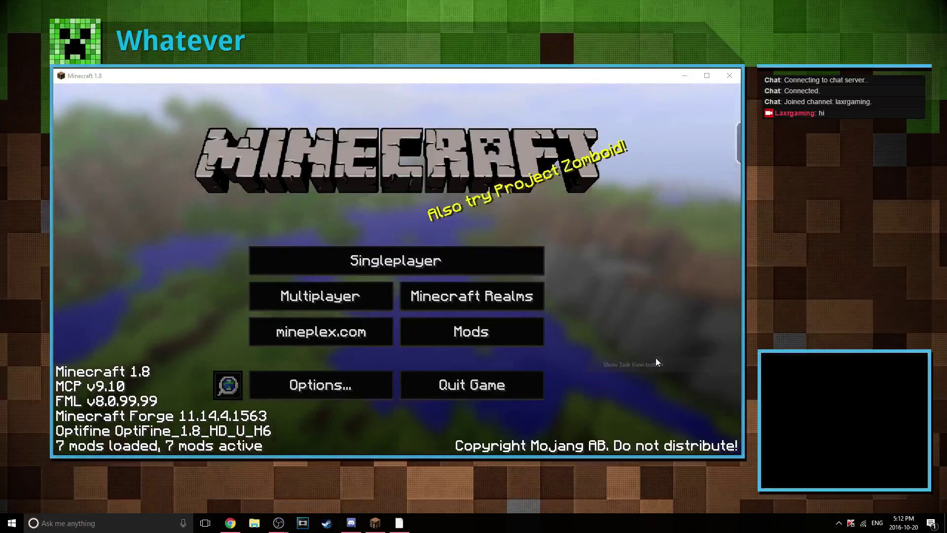
Show the open windows side by side, then return to the Minecraft window
{"action": "right_click", "coordinate": [207, 522]}
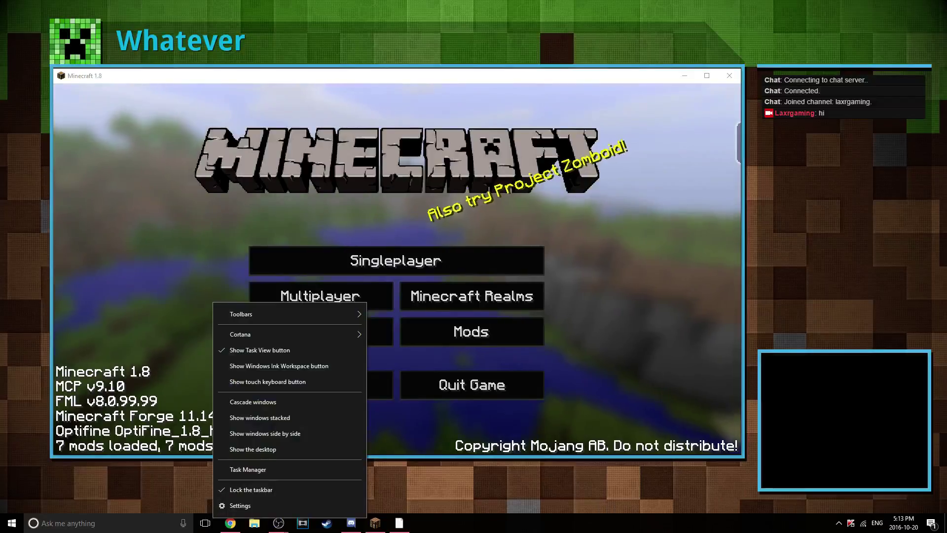
{"action": "left_click", "coordinate": [206, 522]}
{"action": "left_click", "coordinate": [657, 447]}
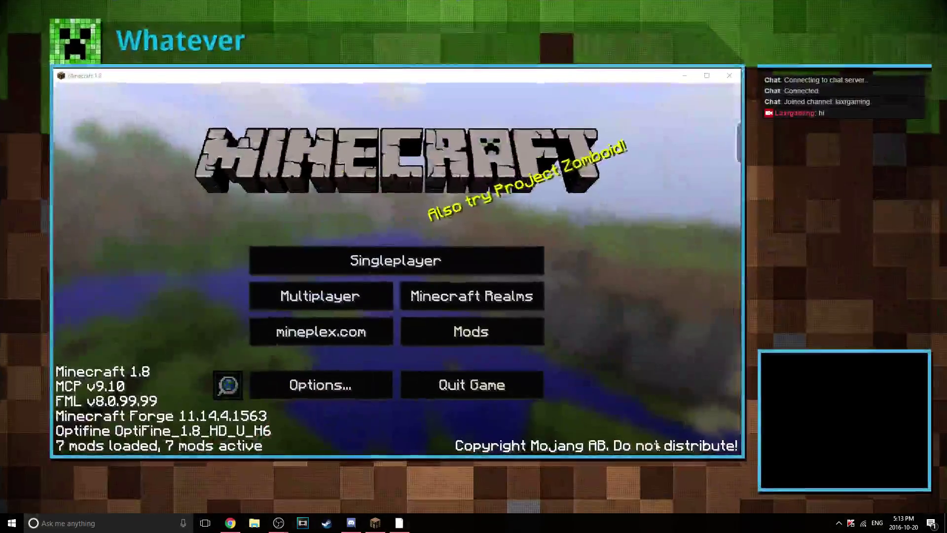
{"action": "right_click", "coordinate": [648, 523]}
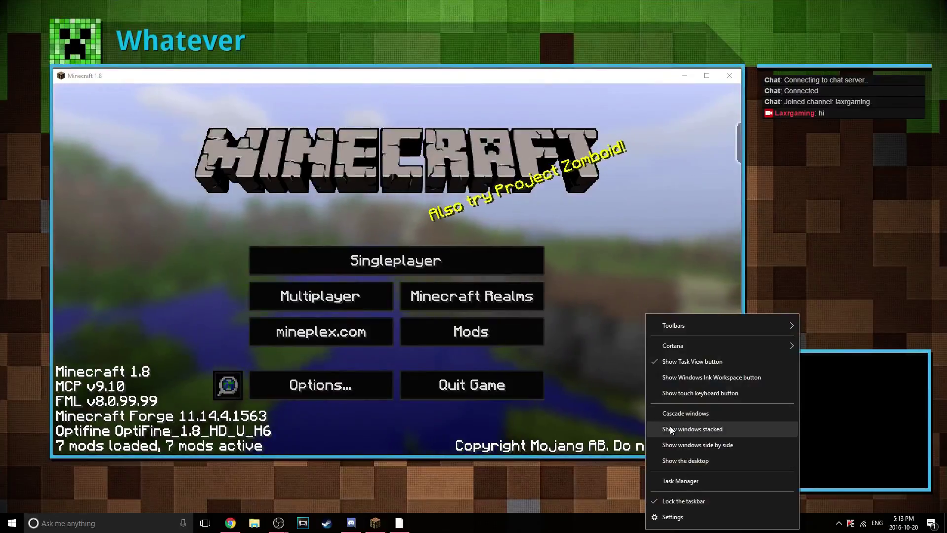
Minimise all windows to show the desktop
{"action": "left_click", "coordinate": [685, 460]}
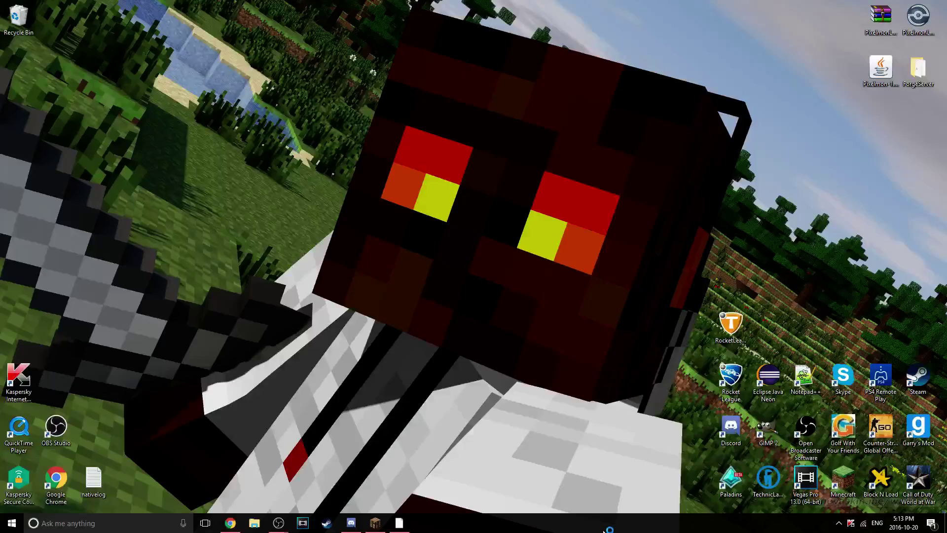
{"action": "right_click", "coordinate": [591, 520]}
{"action": "left_click", "coordinate": [488, 466]}
Restore the obs32 overlay projector from the taskbar, with Minecraft 1.8 in front
{"action": "mouse_move", "coordinate": [279, 523]}
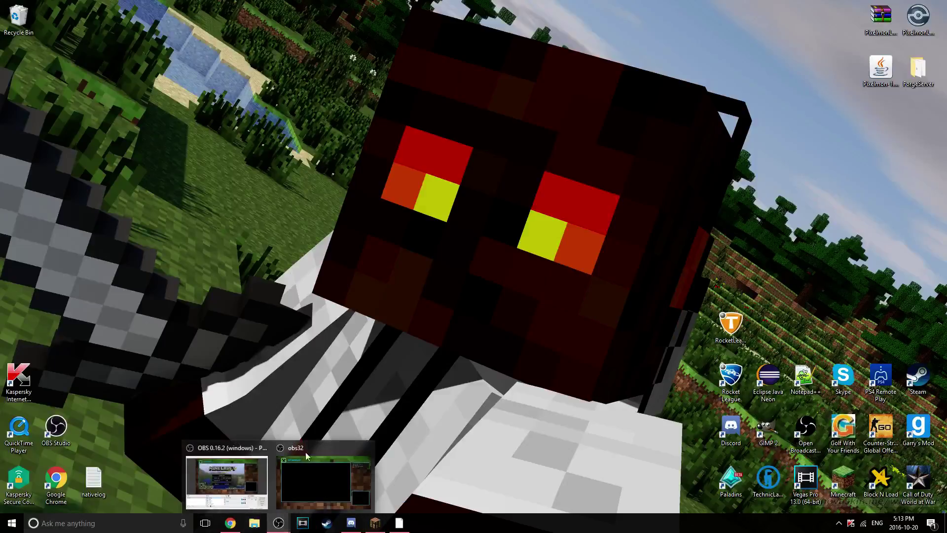
{"action": "left_click", "coordinate": [304, 472]}
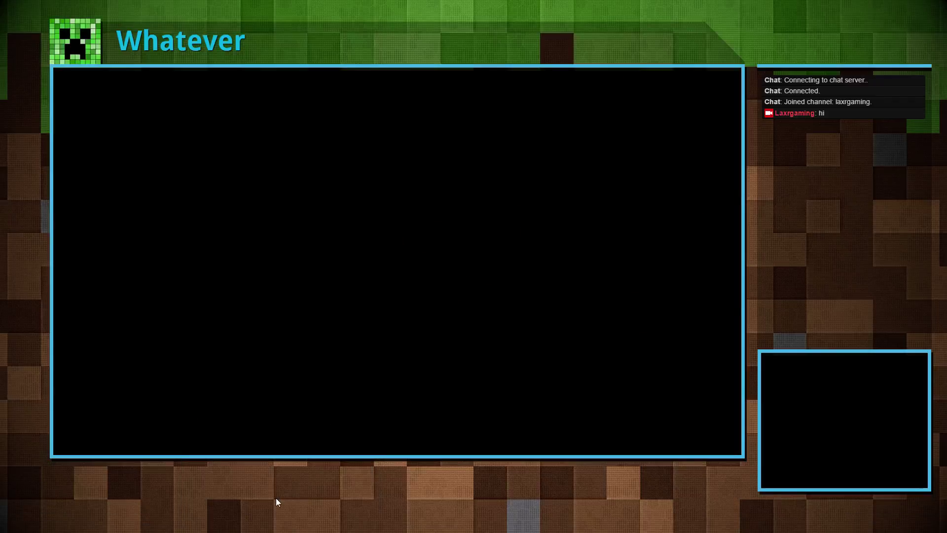
{"action": "key", "text": "alt+Tab"}
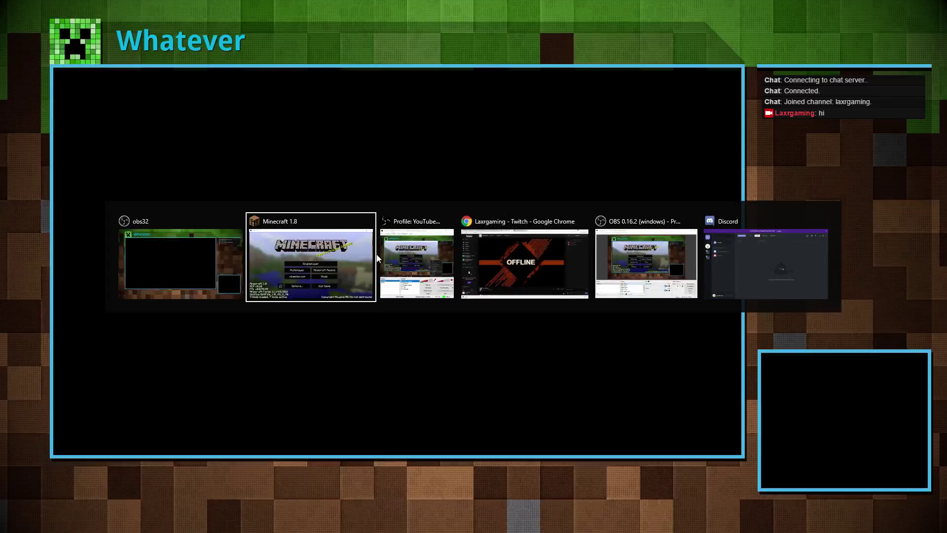
{"action": "left_click", "coordinate": [360, 250]}
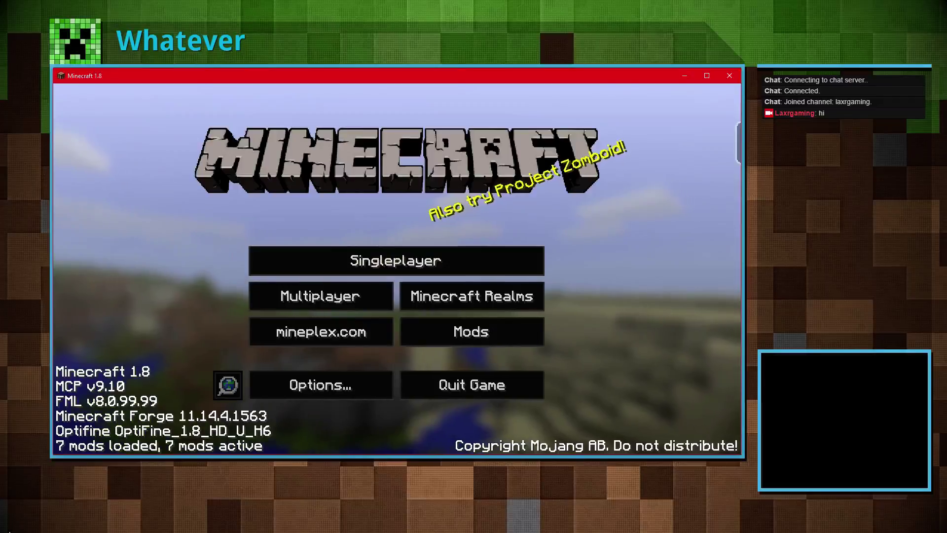
Bring Chrome to the StreamPro overlay page and dismiss the finished download bar
{"action": "key", "text": "alt+Tab"}
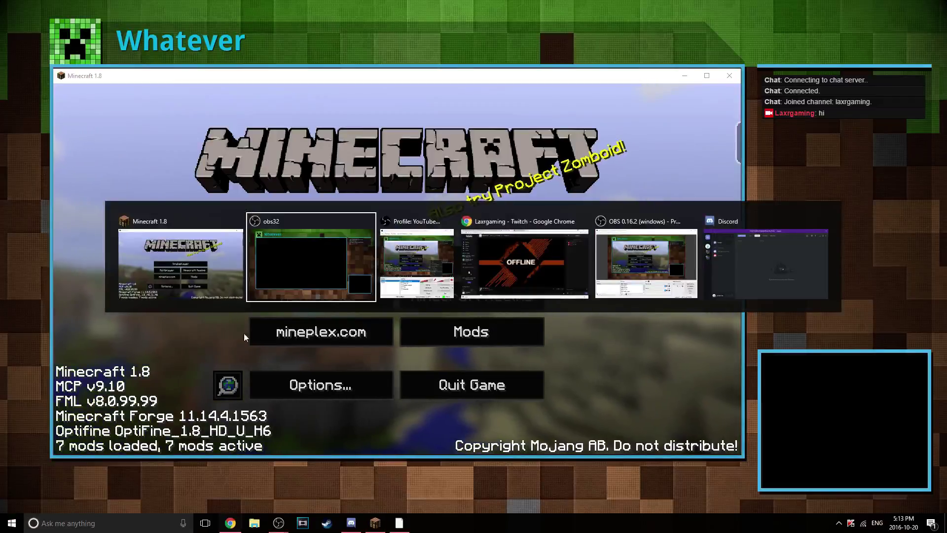
{"action": "left_click", "coordinate": [231, 524]}
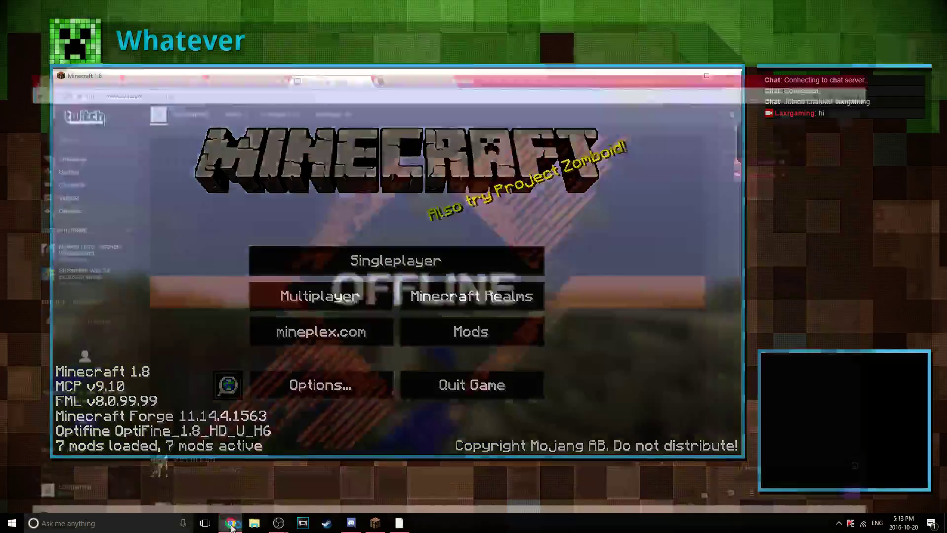
{"action": "left_click", "coordinate": [143, 7]}
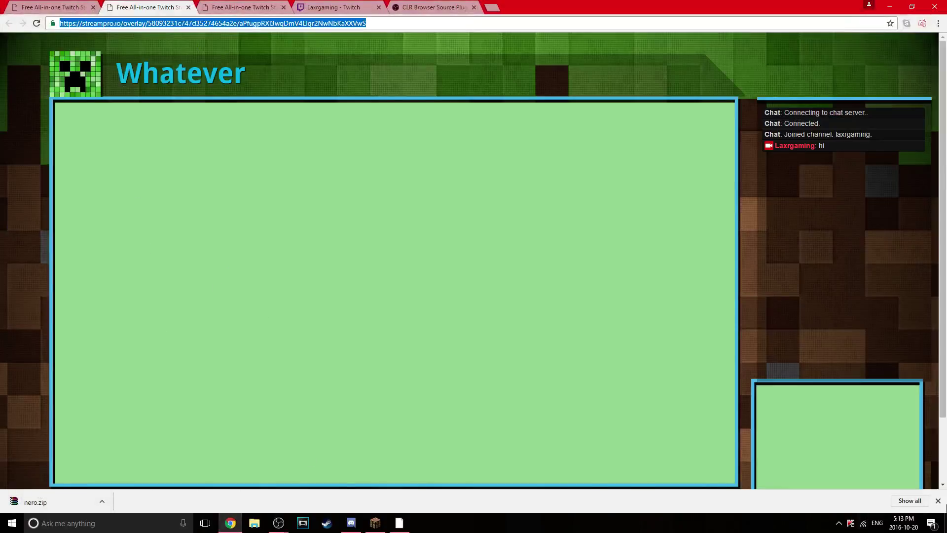
{"action": "left_click", "coordinate": [938, 501]}
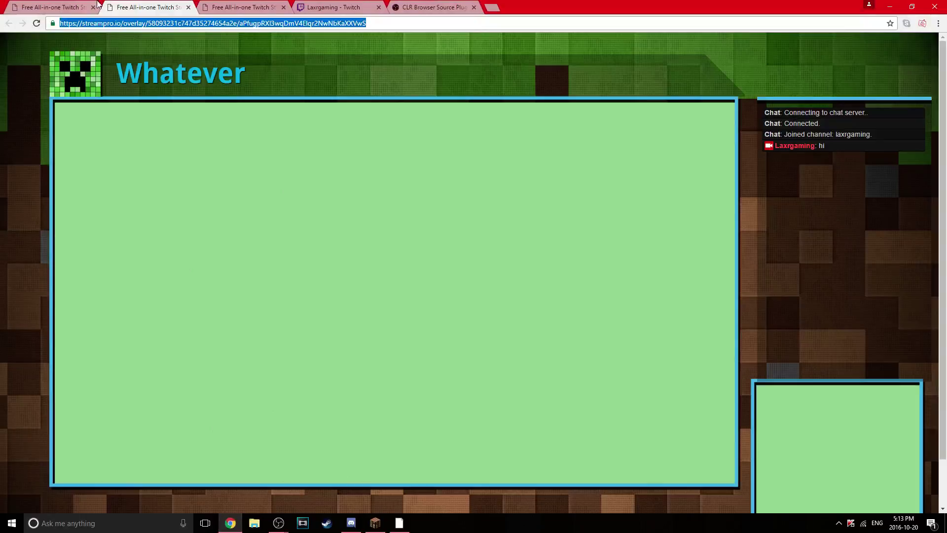
{"action": "left_click", "coordinate": [244, 5]}
Press TEST WIDGET in the StreamPro editor, then go Back and close the dashboard tab
{"action": "left_click", "coordinate": [150, 5]}
{"action": "left_click", "coordinate": [59, 7]}
{"action": "left_click", "coordinate": [80, 84]}
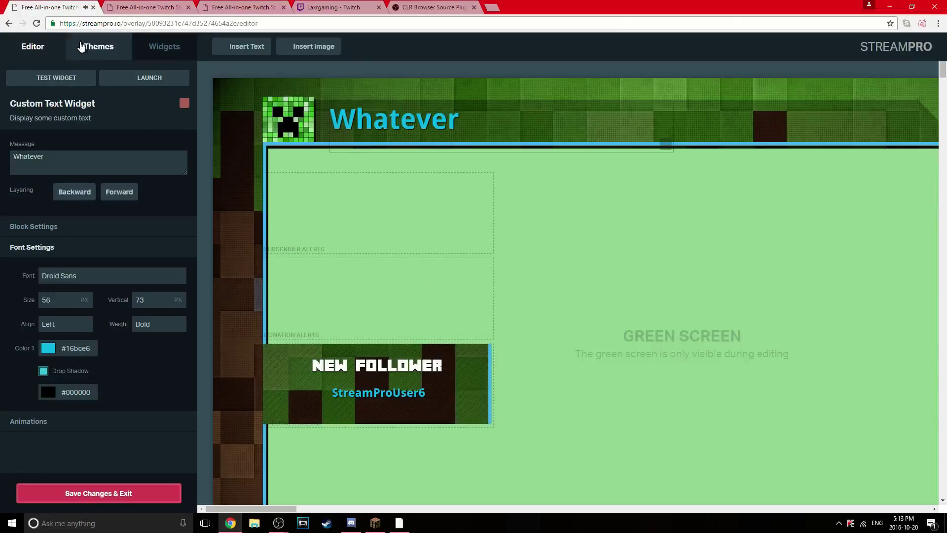
{"action": "left_click", "coordinate": [9, 24]}
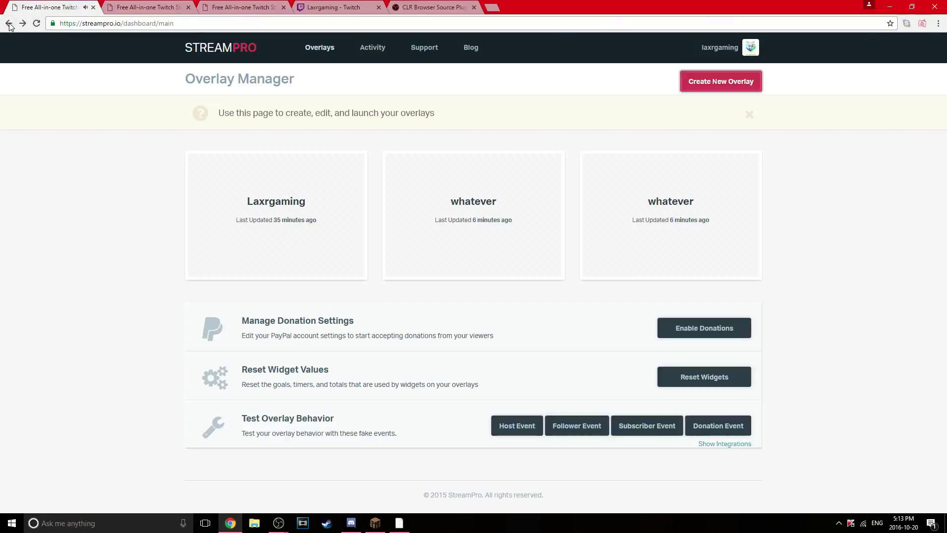
{"action": "left_click", "coordinate": [94, 7]}
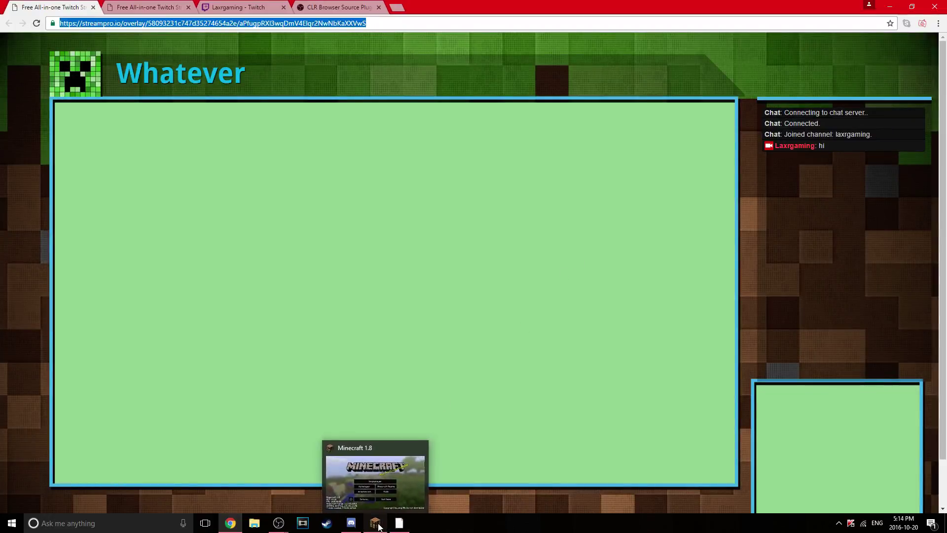
{"action": "left_click", "coordinate": [399, 524]}
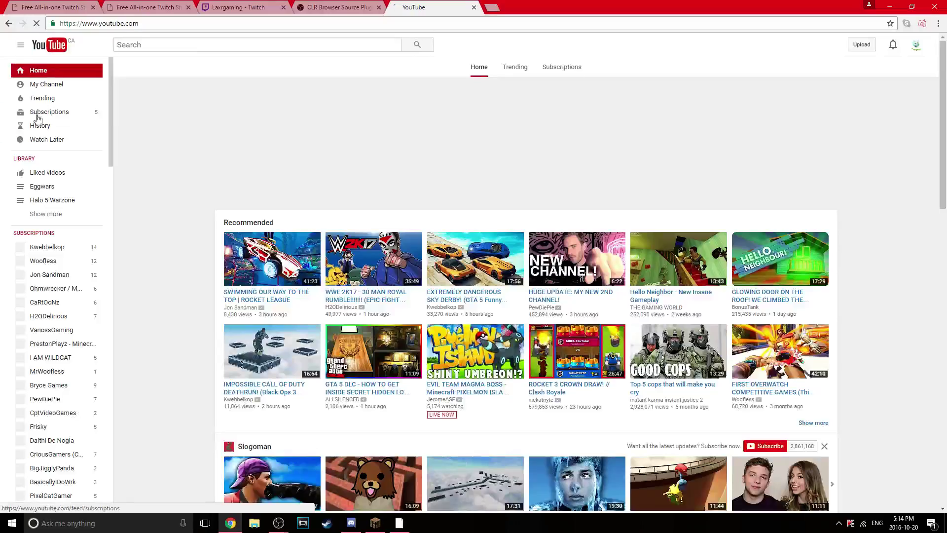
Switch to the secondary channel, open the Haunted Map video, then go to Video Manager
{"action": "left_click", "coordinate": [917, 45]}
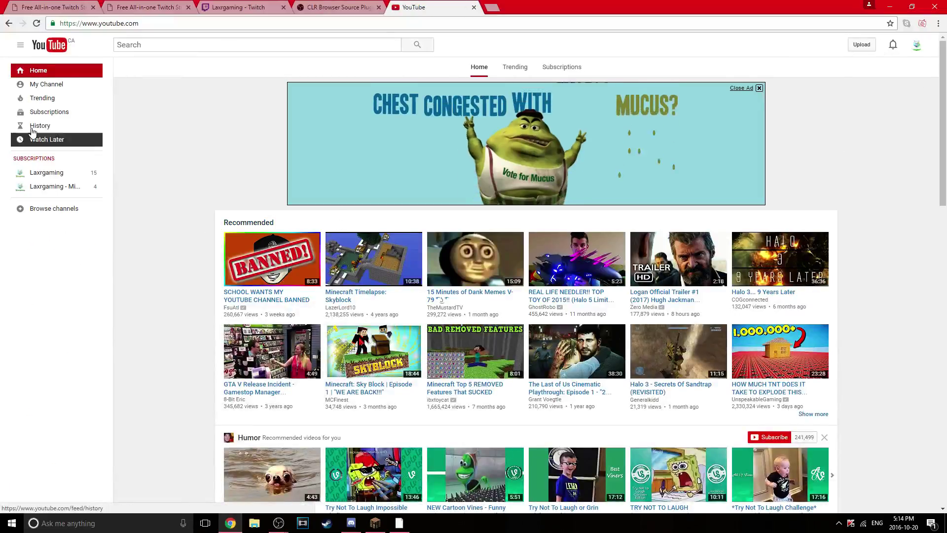
{"action": "left_click", "coordinate": [35, 87]}
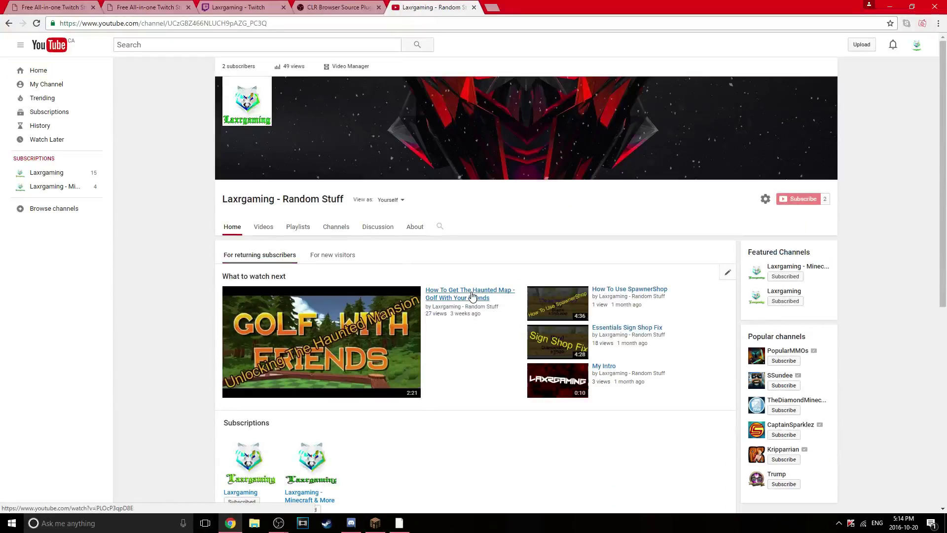
{"action": "left_click", "coordinate": [472, 296]}
{"action": "scroll", "coordinate": [275, 380], "scroll_direction": "down", "scroll_amount": 3}
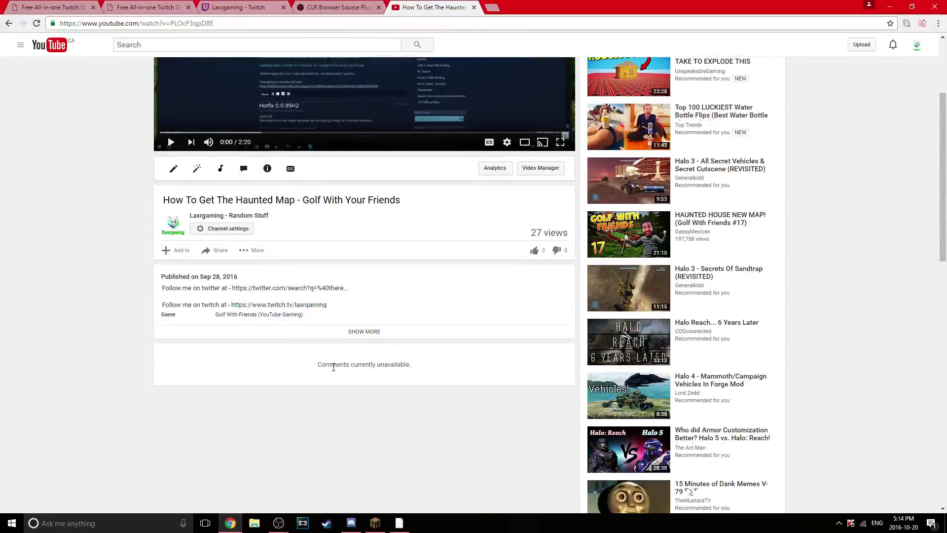
{"action": "scroll", "coordinate": [396, 365], "scroll_direction": "down", "scroll_amount": 3}
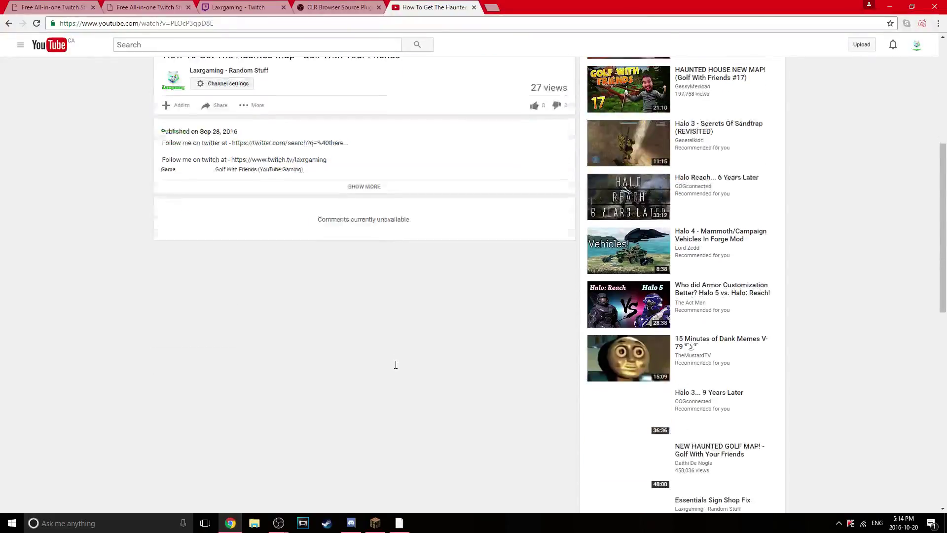
{"action": "scroll", "coordinate": [397, 369], "scroll_direction": "up", "scroll_amount": 1}
{"action": "scroll", "coordinate": [394, 365], "scroll_direction": "down", "scroll_amount": 2}
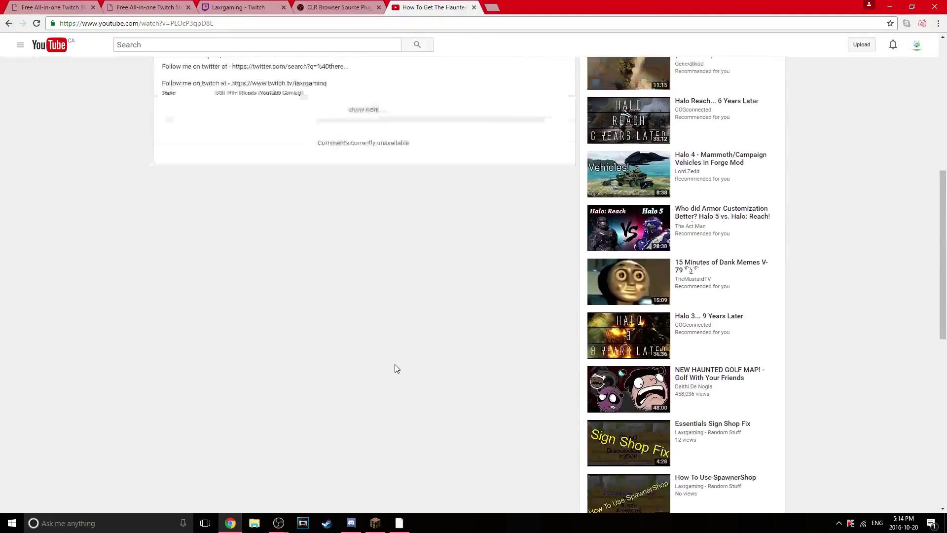
{"action": "scroll", "coordinate": [395, 364], "scroll_direction": "up", "scroll_amount": 4}
{"action": "left_click", "coordinate": [531, 172]}
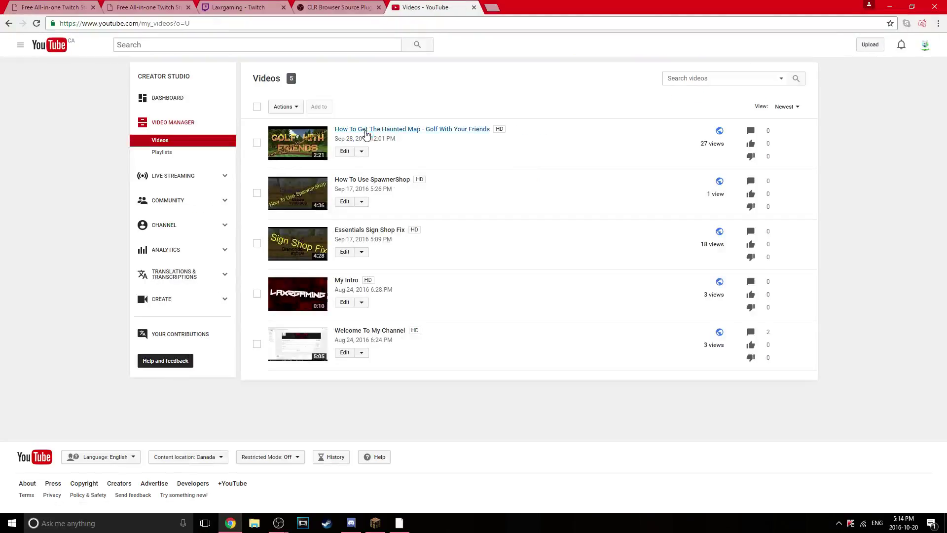
Open the Haunted Map video's Info & Settings at Advanced settings and toggle Allow comments
{"action": "left_click", "coordinate": [371, 127]}
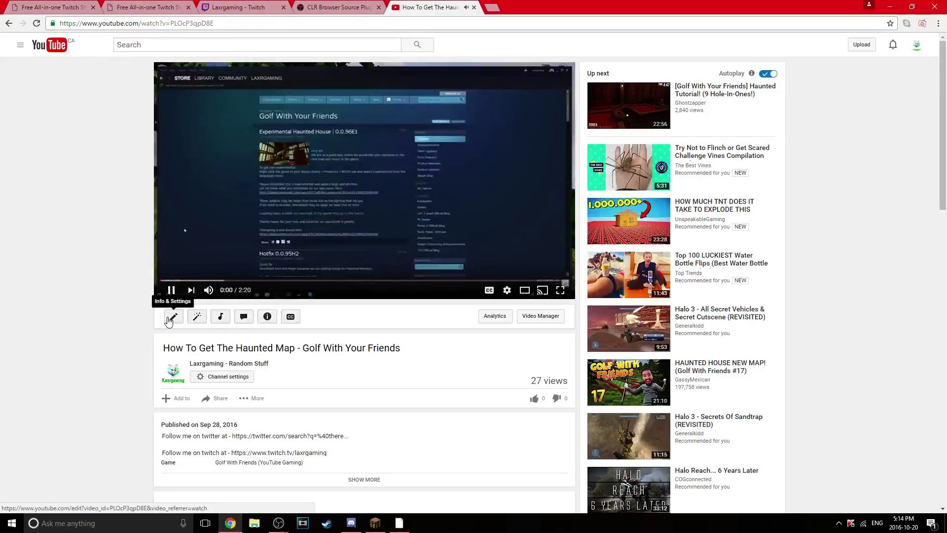
{"action": "left_click", "coordinate": [173, 317]}
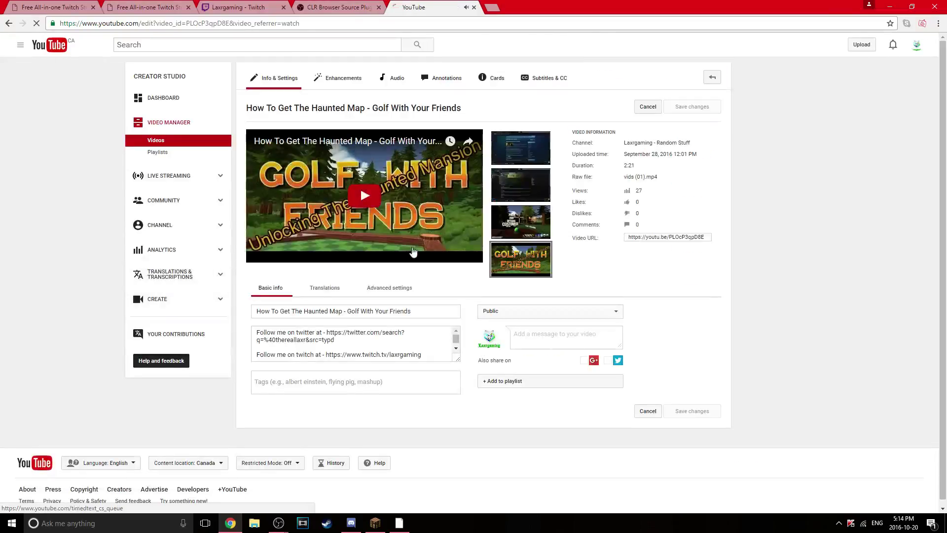
{"action": "left_click", "coordinate": [378, 282]}
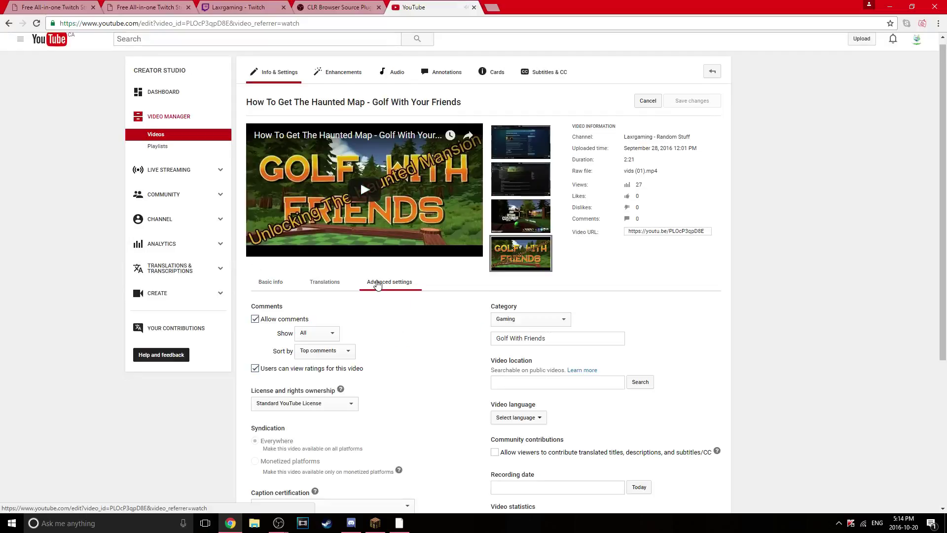
{"action": "double_click", "coordinate": [291, 322]}
{"action": "left_click", "coordinate": [276, 321]}
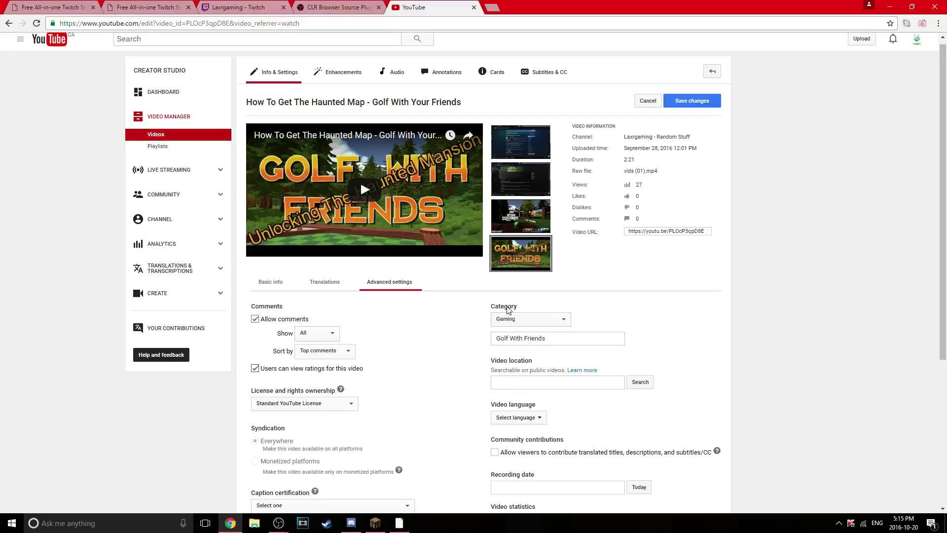
{"action": "scroll", "coordinate": [316, 371], "scroll_direction": "down", "scroll_amount": 2}
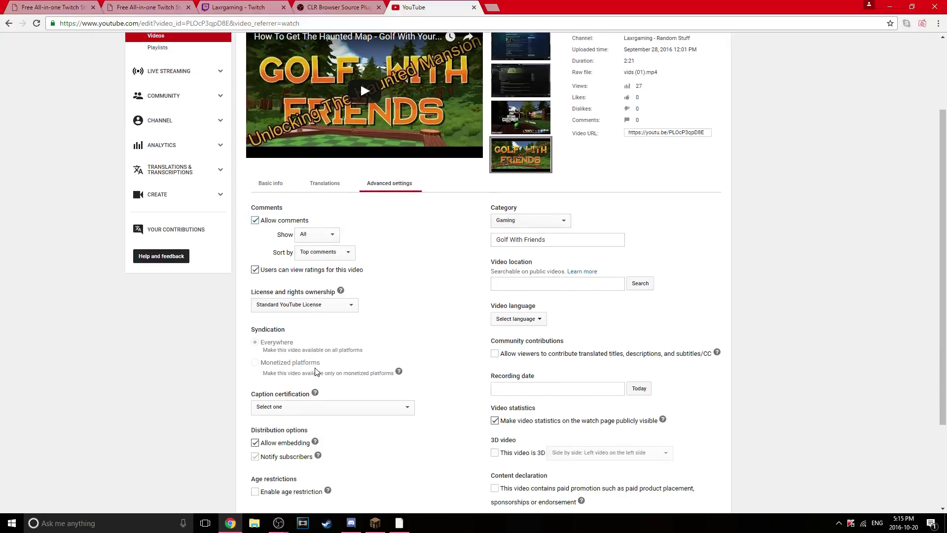
{"action": "scroll", "coordinate": [317, 371], "scroll_direction": "down", "scroll_amount": 3}
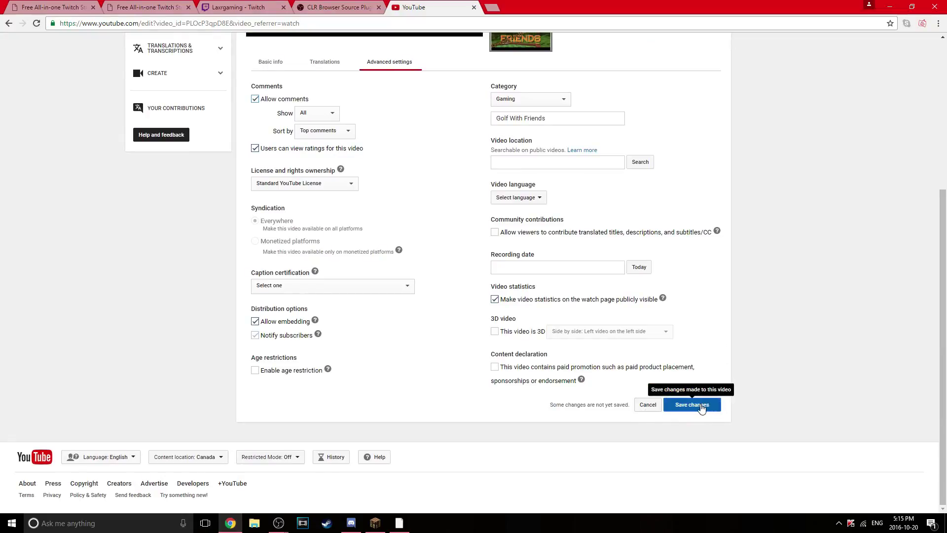
{"action": "scroll", "coordinate": [733, 379], "scroll_direction": "up", "scroll_amount": 4}
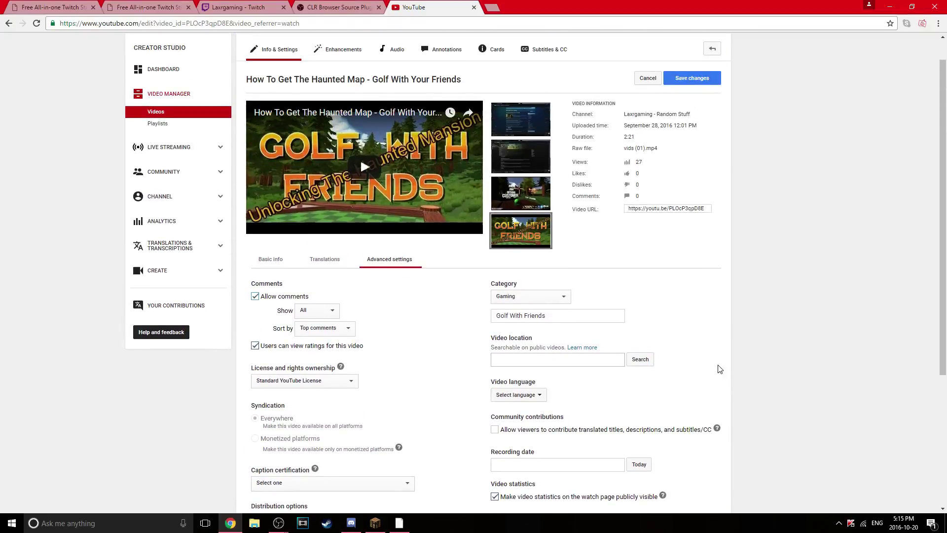
Switch to the 130-video main channel, choosing Leave on the unsaved-changes prompt
{"action": "scroll", "coordinate": [716, 341], "scroll_direction": "up", "scroll_amount": 1}
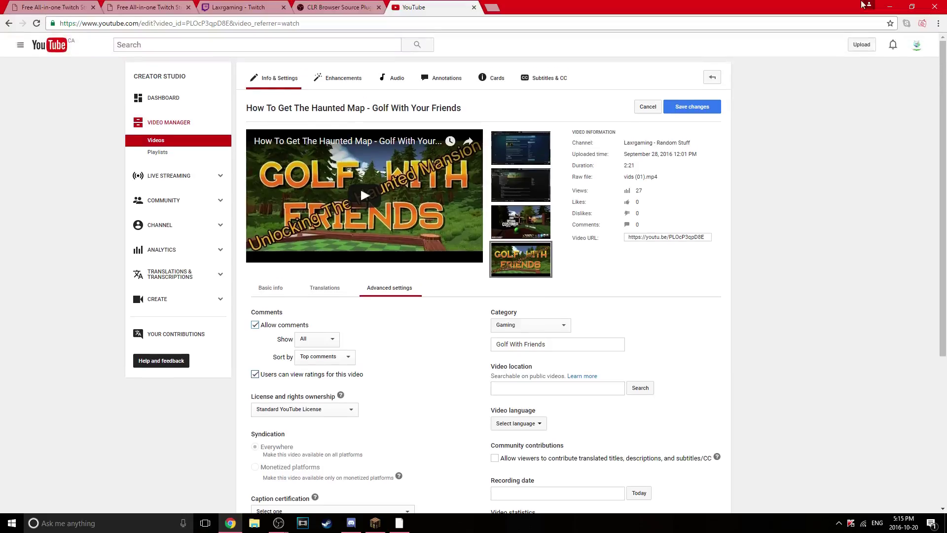
{"action": "left_click", "coordinate": [916, 46]}
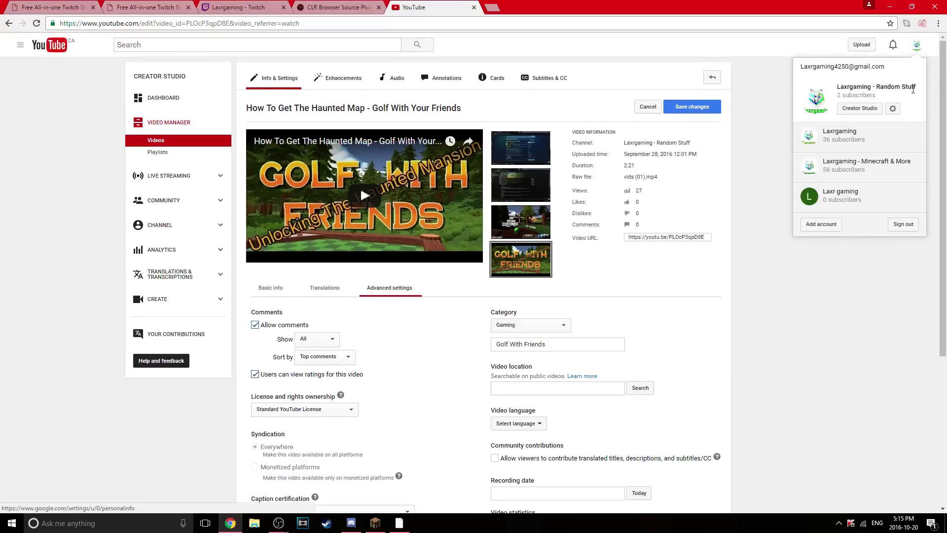
{"action": "left_click", "coordinate": [855, 137]}
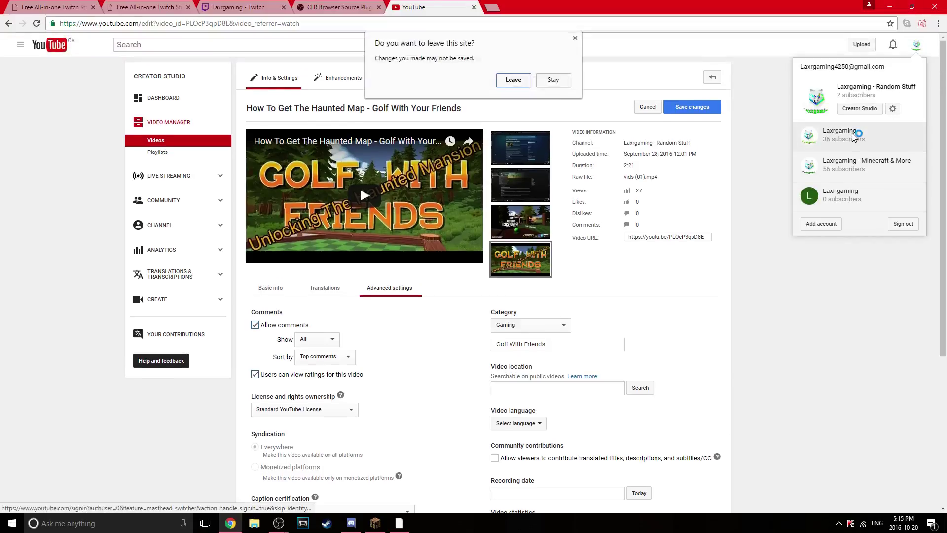
{"action": "left_click", "coordinate": [525, 83]}
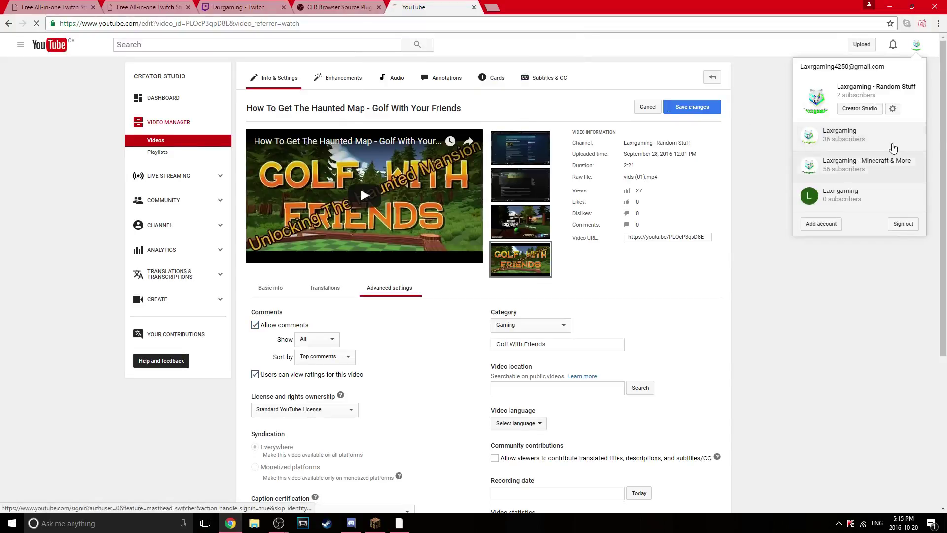
{"action": "left_click", "coordinate": [842, 134]}
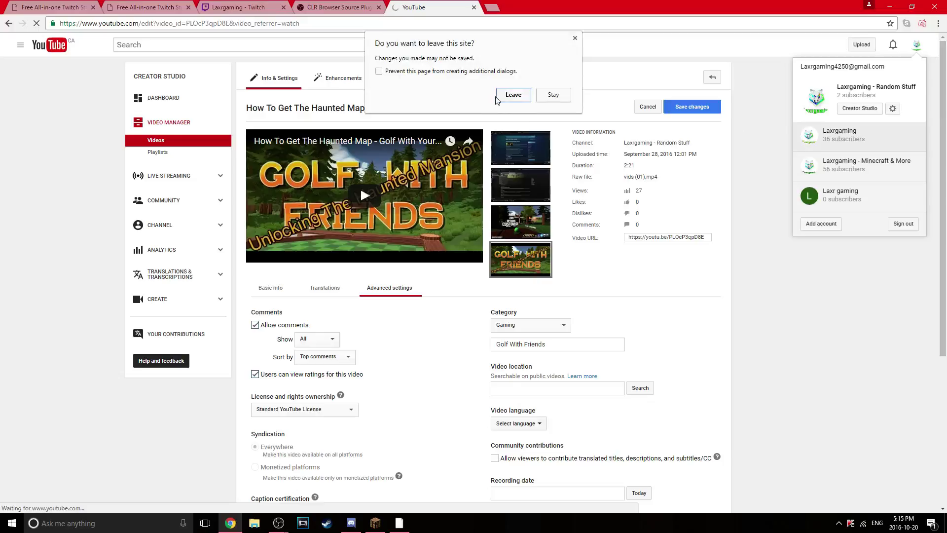
{"action": "left_click", "coordinate": [508, 95]}
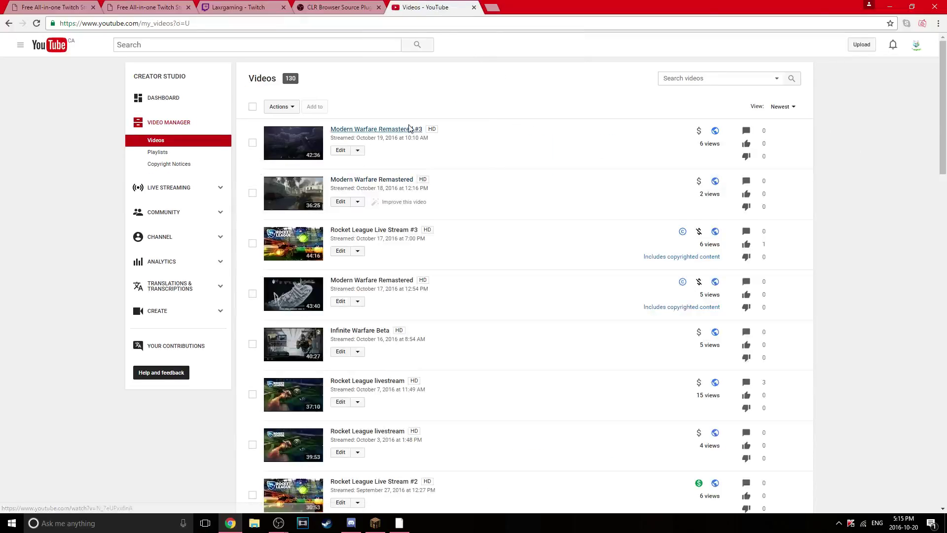
Confirm the active channel, close the channel menu, and minimise Chrome
{"action": "left_click", "coordinate": [916, 45]}
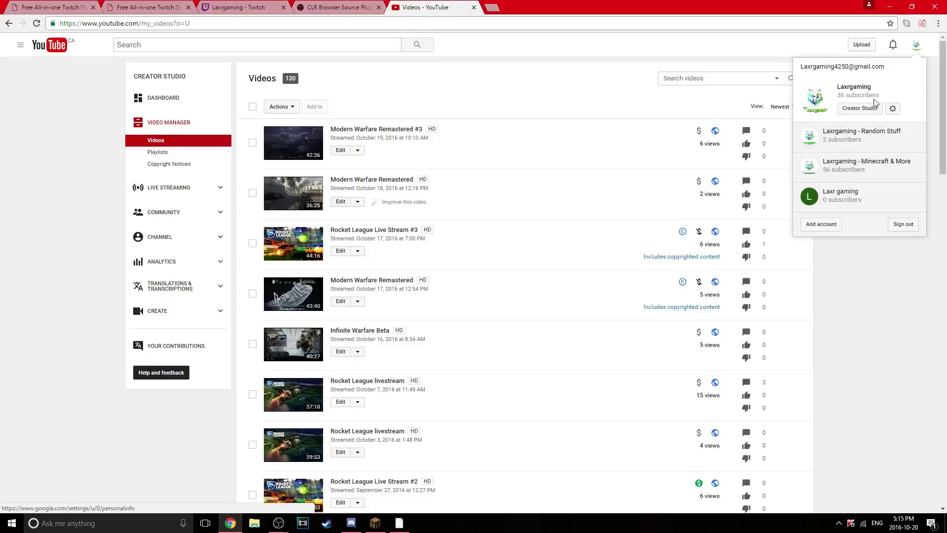
{"action": "left_click", "coordinate": [424, 102]}
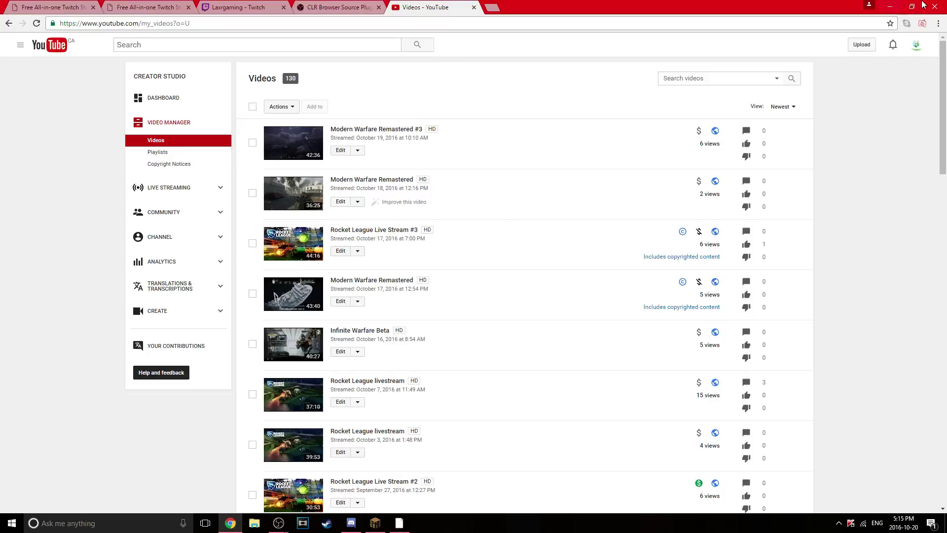
{"action": "left_click", "coordinate": [870, 6]}
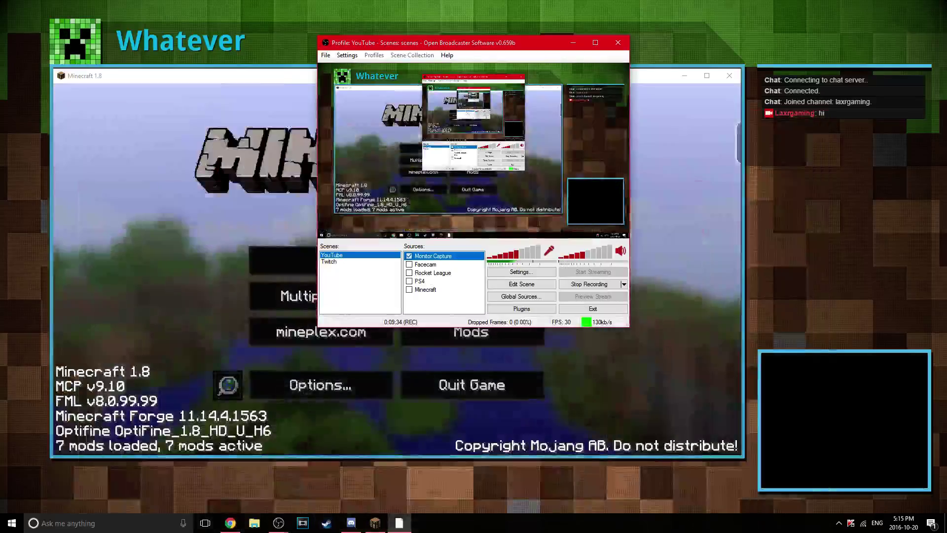